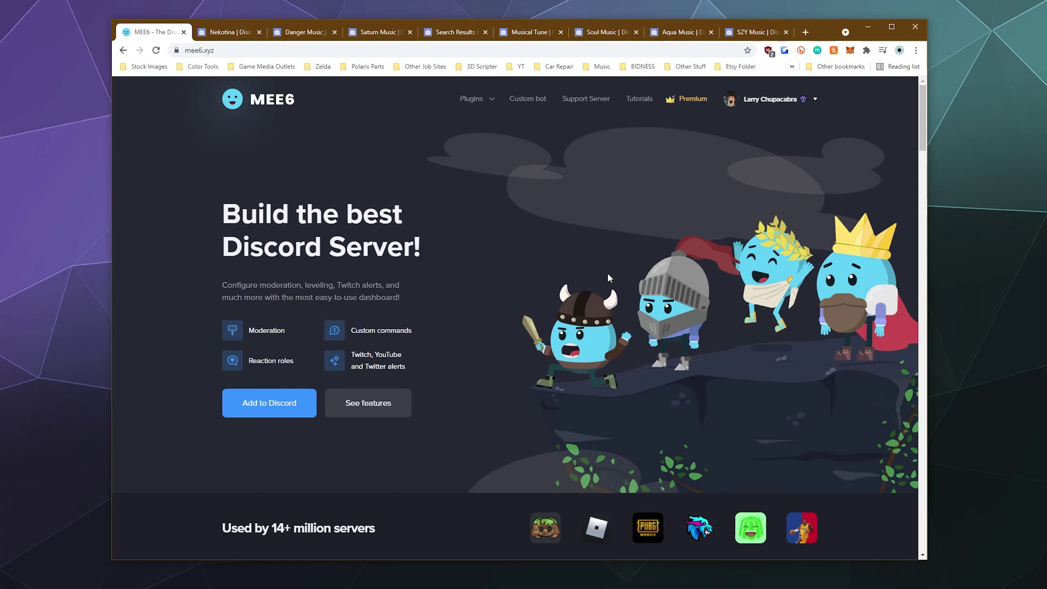
# Step: Look over the MEE6 homepage's feature sections, from custom commands and social media alerts to reaction roles and levels
pyautogui.scroll(-8, 601, 275)
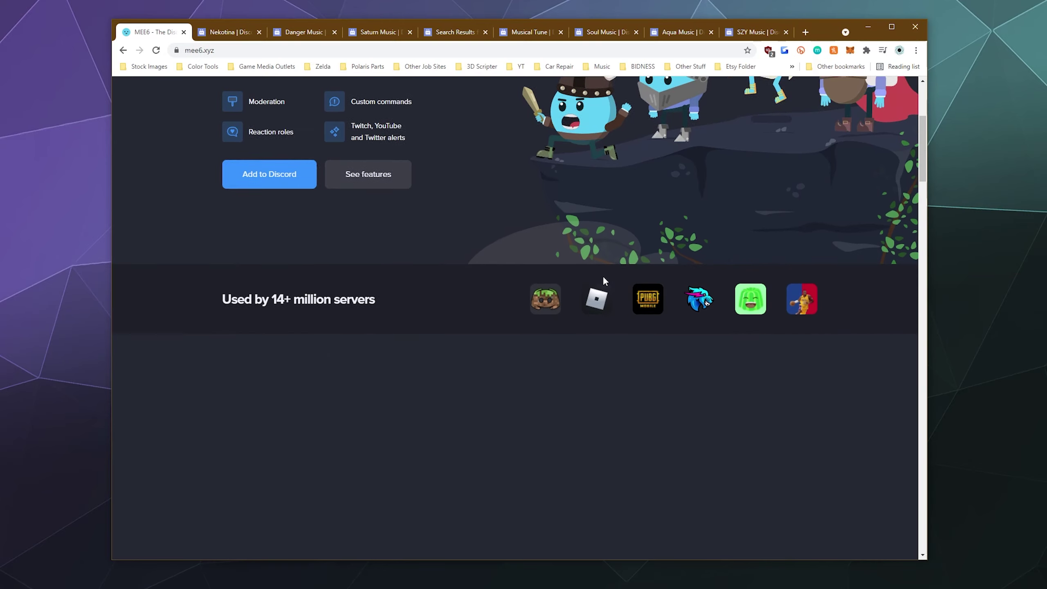
pyautogui.scroll(-7, 493, 214)
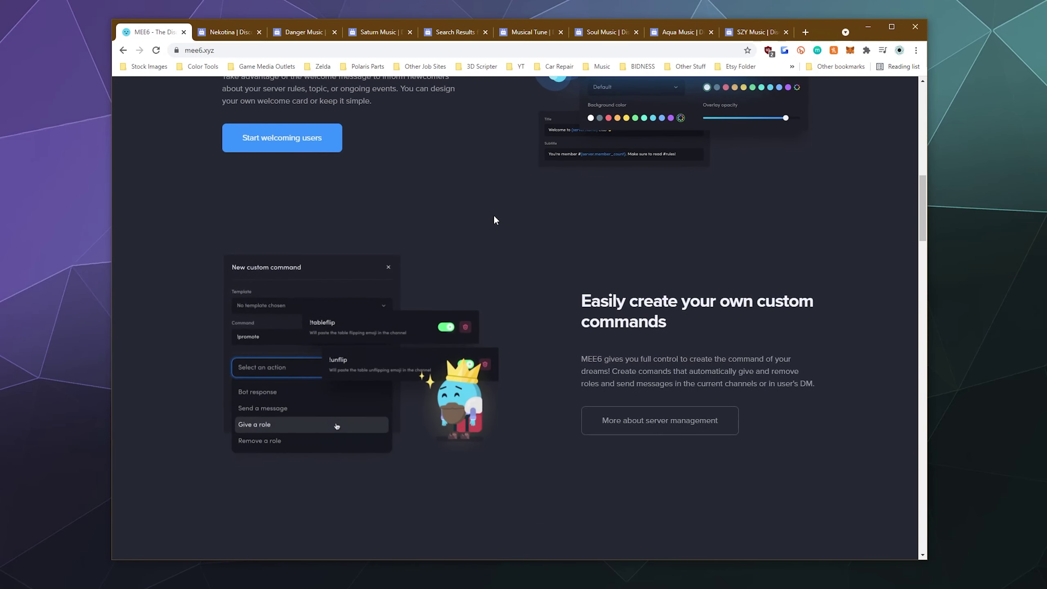
pyautogui.scroll(-8, 494, 219)
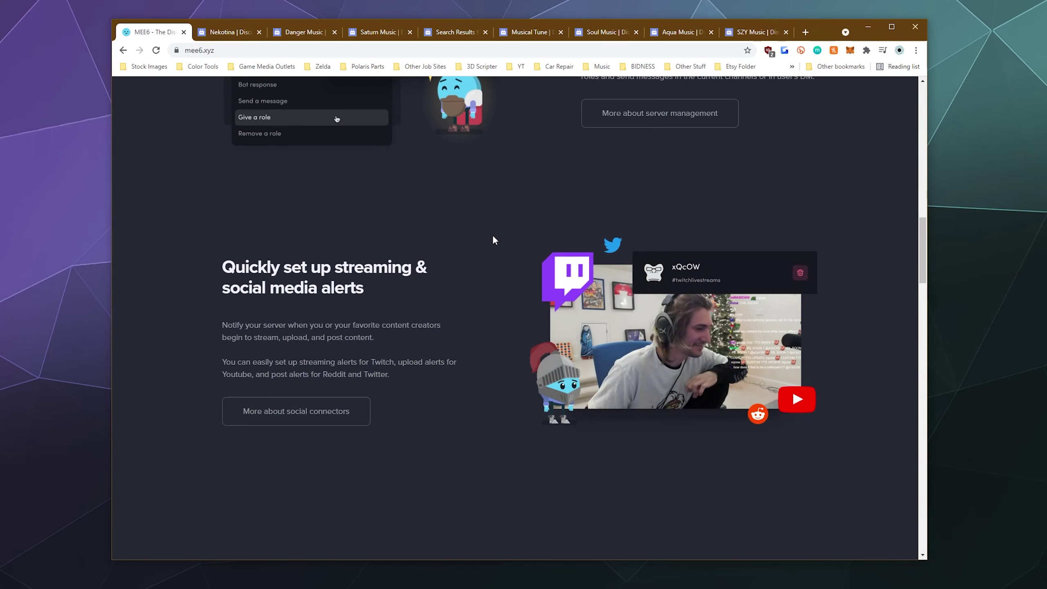
pyautogui.scroll(-8, 494, 241)
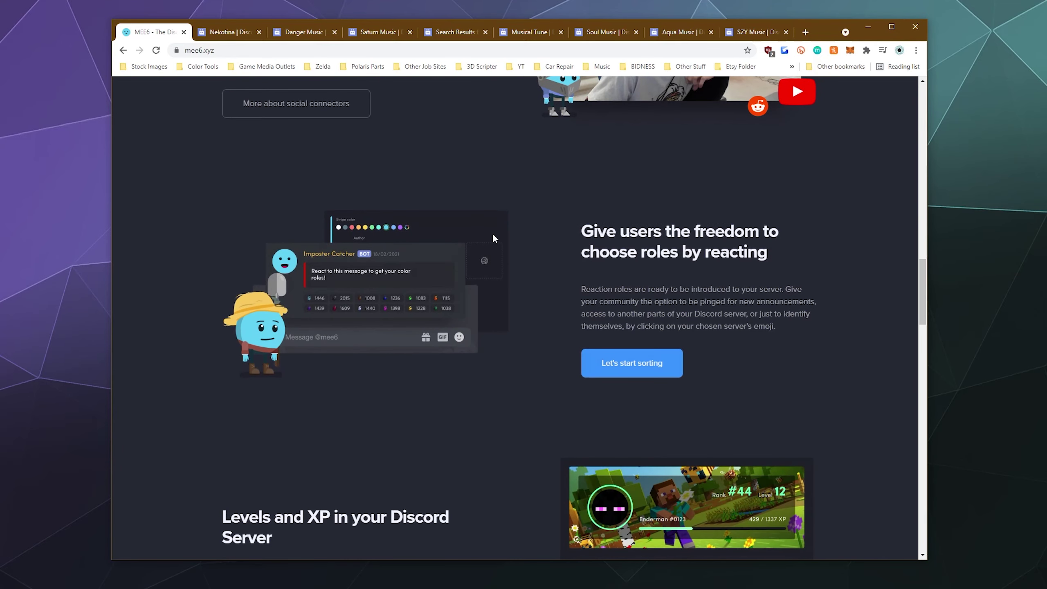
pyautogui.scroll(9, 493, 238)
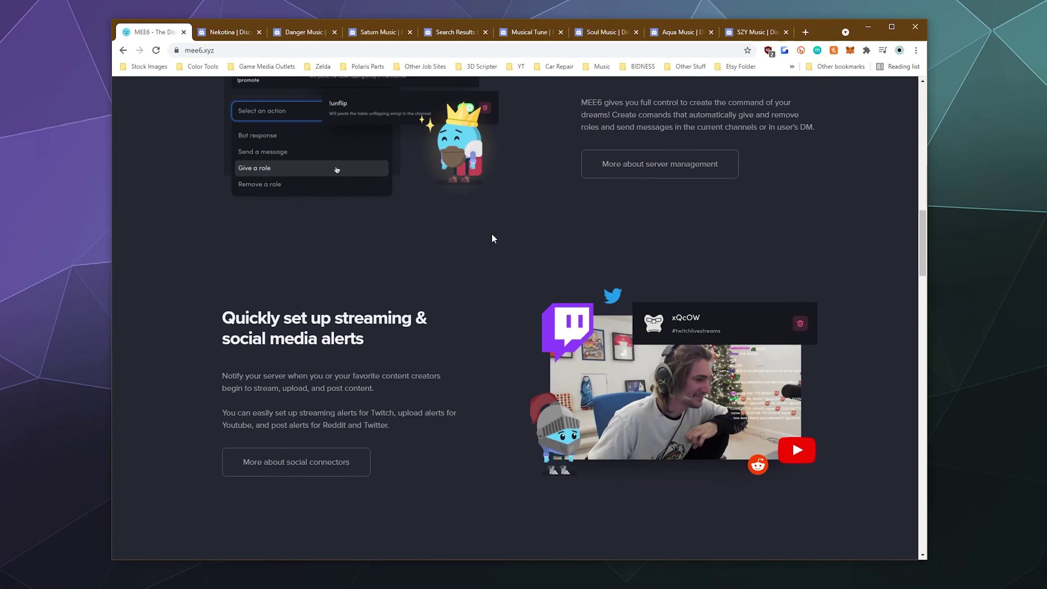
pyautogui.scroll(-18, 493, 239)
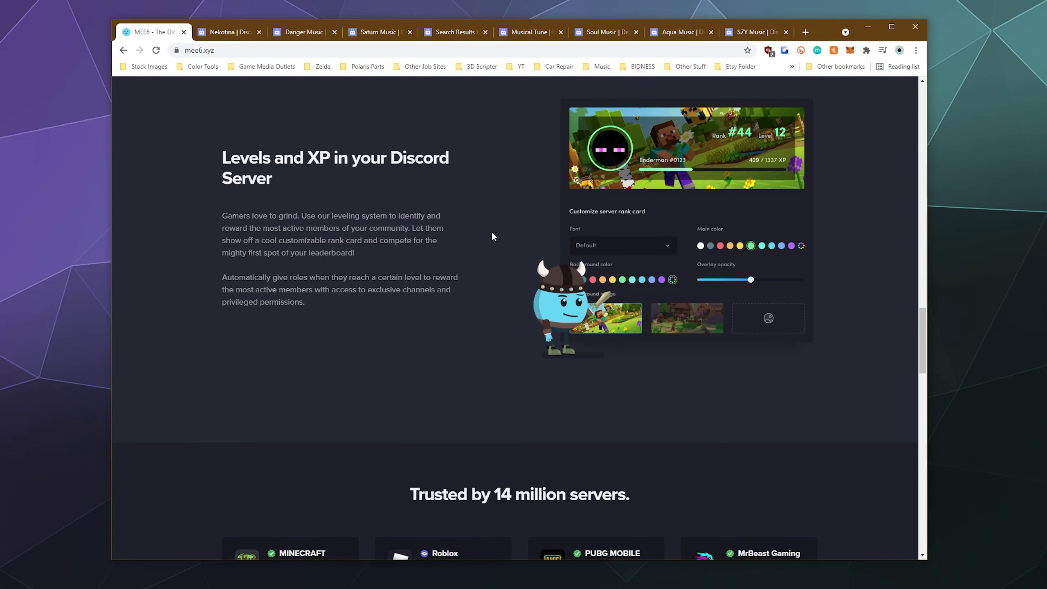
pyautogui.scroll(20, 493, 237)
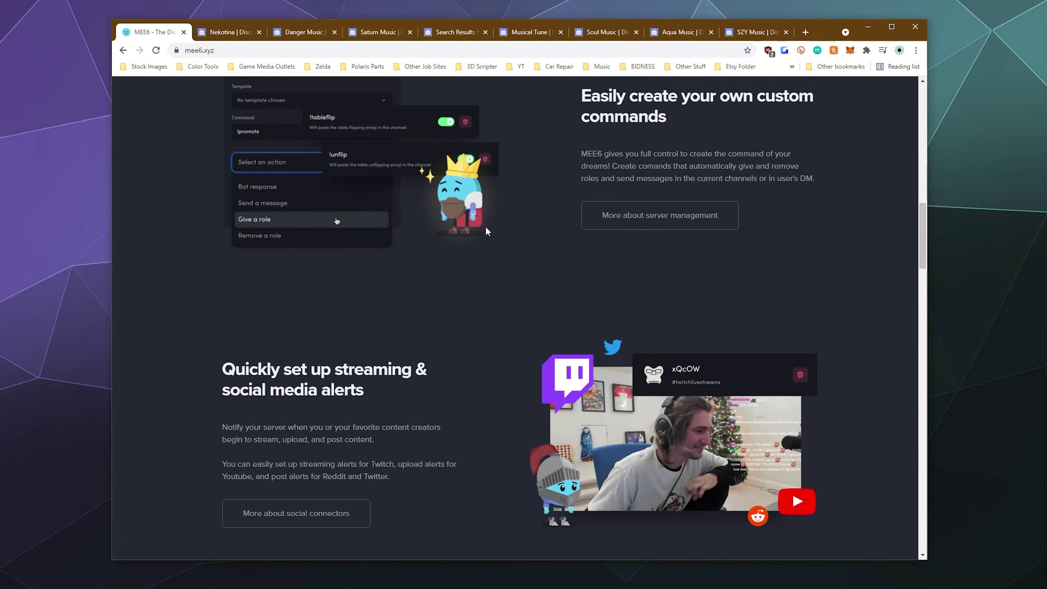
pyautogui.scroll(20, 549, 178)
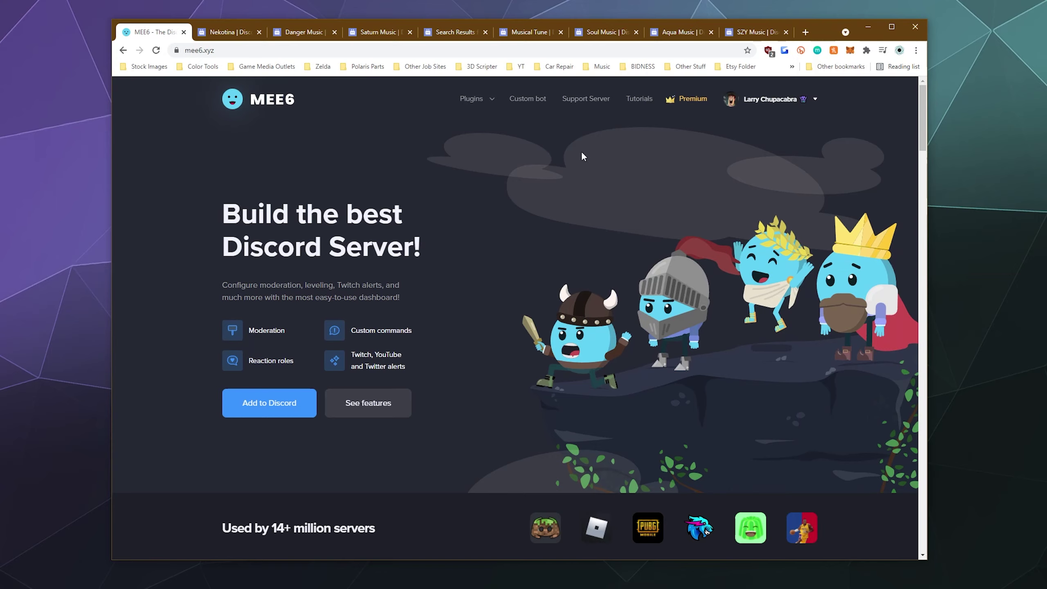
# Step: Open the MEE6 dashboard for the first listed server and go to its Music plugin settings
pyautogui.click(813, 106)
pyautogui.click(747, 130)
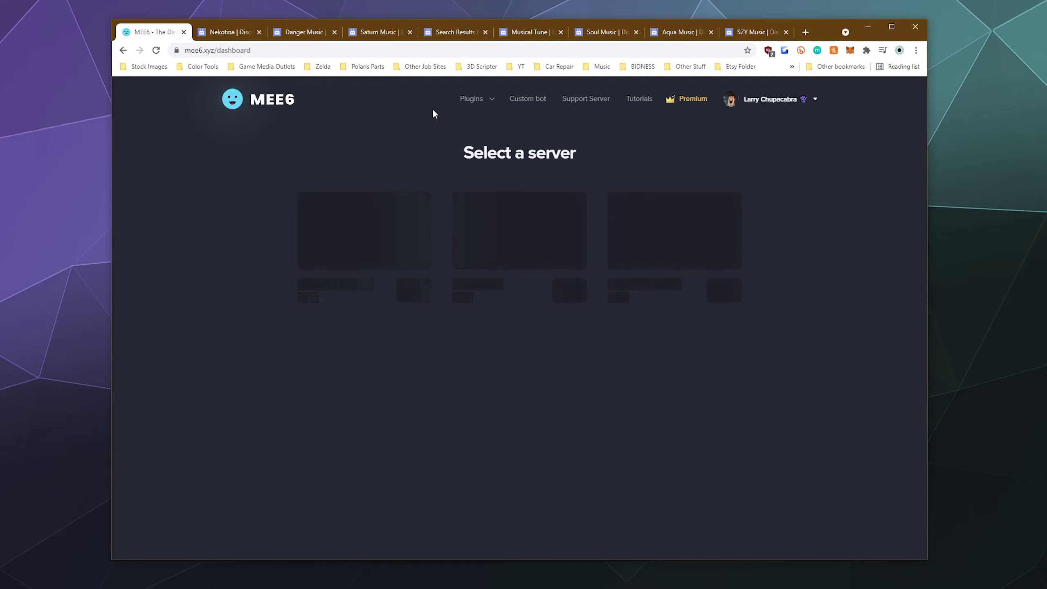
pyautogui.click(408, 290)
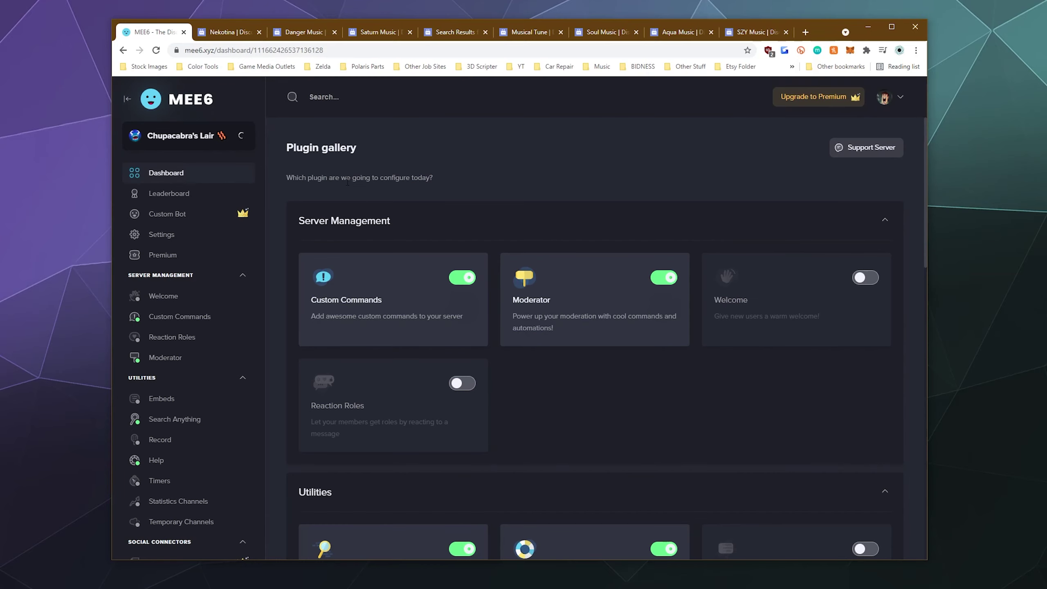
pyautogui.scroll(-5, 215, 342)
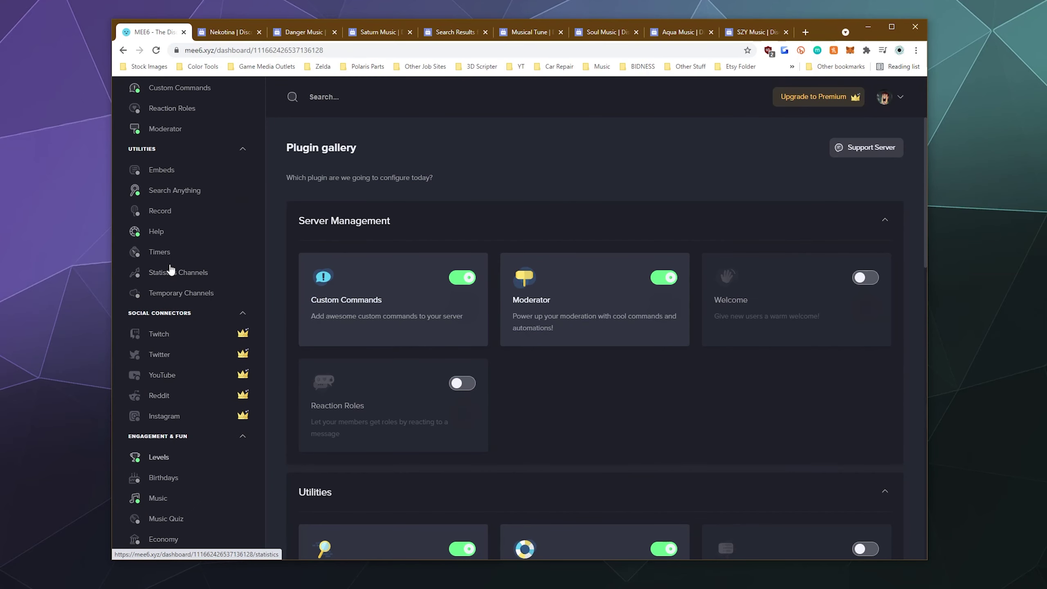
pyautogui.click(159, 498)
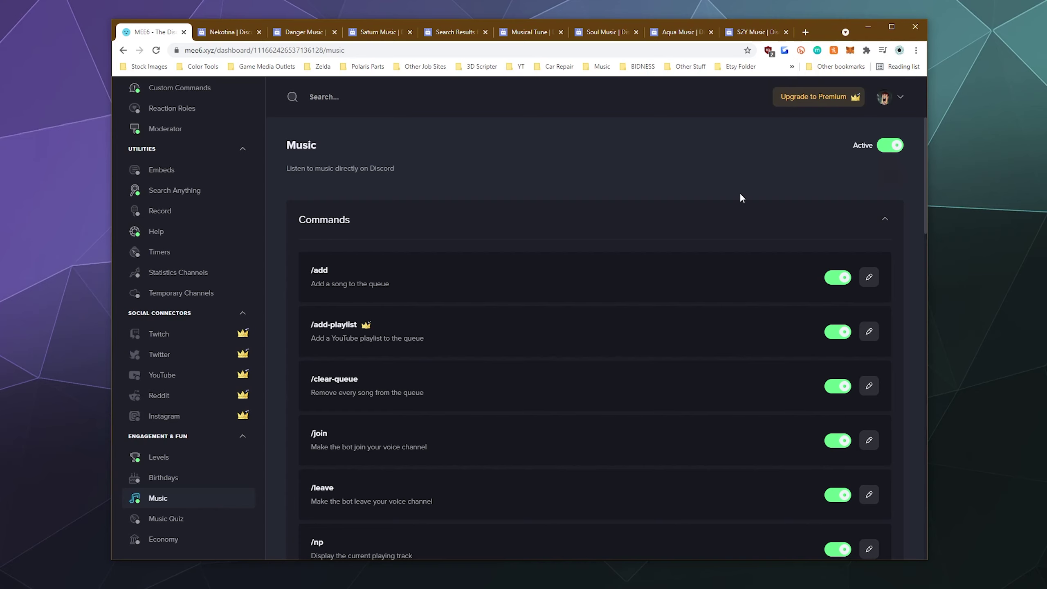
# Step: Review the Music plugin's list of slash commands, including the premium ones, and the Music Controller section
pyautogui.scroll(-8, 612, 286)
pyautogui.scroll(7, 477, 285)
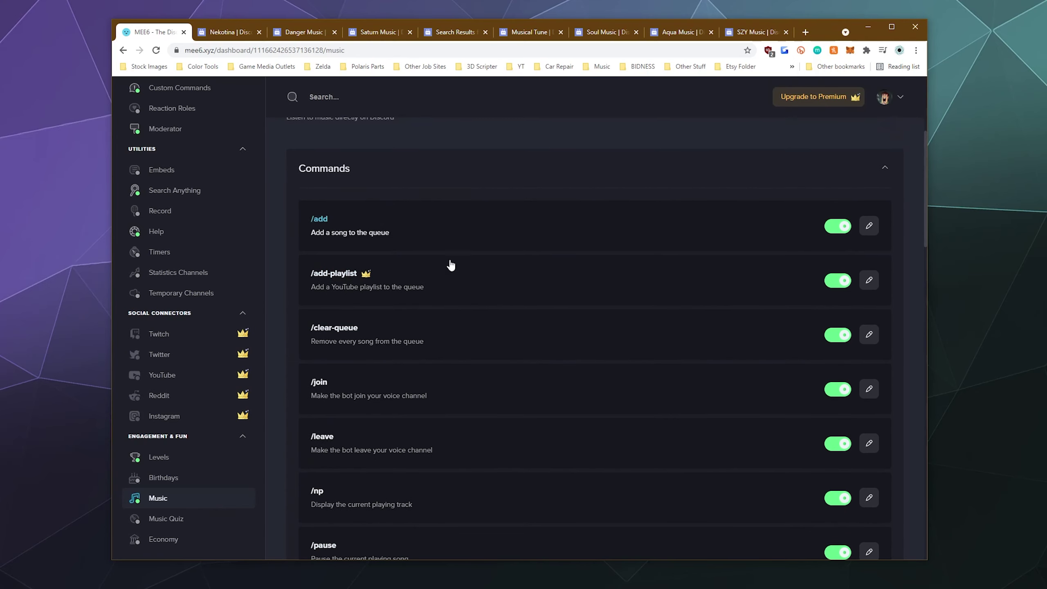
pyautogui.scroll(-6, 460, 413)
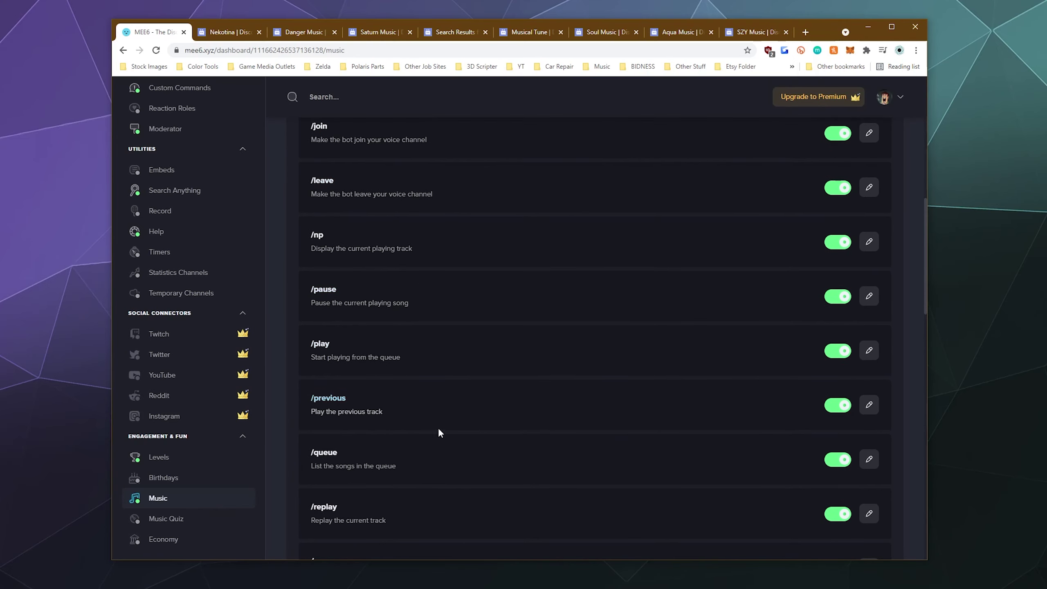
pyautogui.scroll(-8, 554, 353)
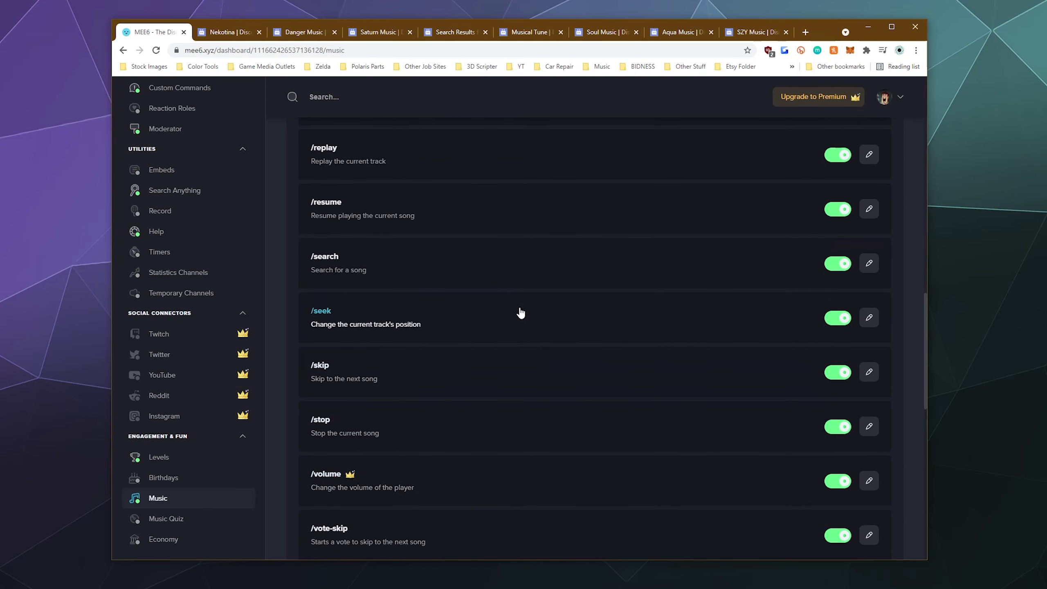
pyautogui.scroll(12, 520, 312)
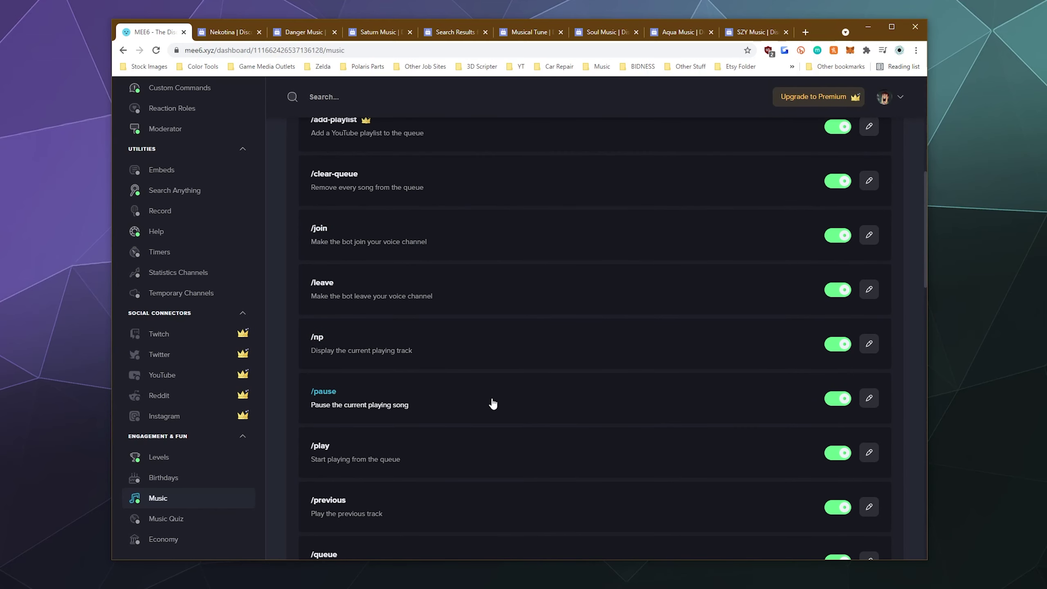
pyautogui.scroll(-7, 492, 404)
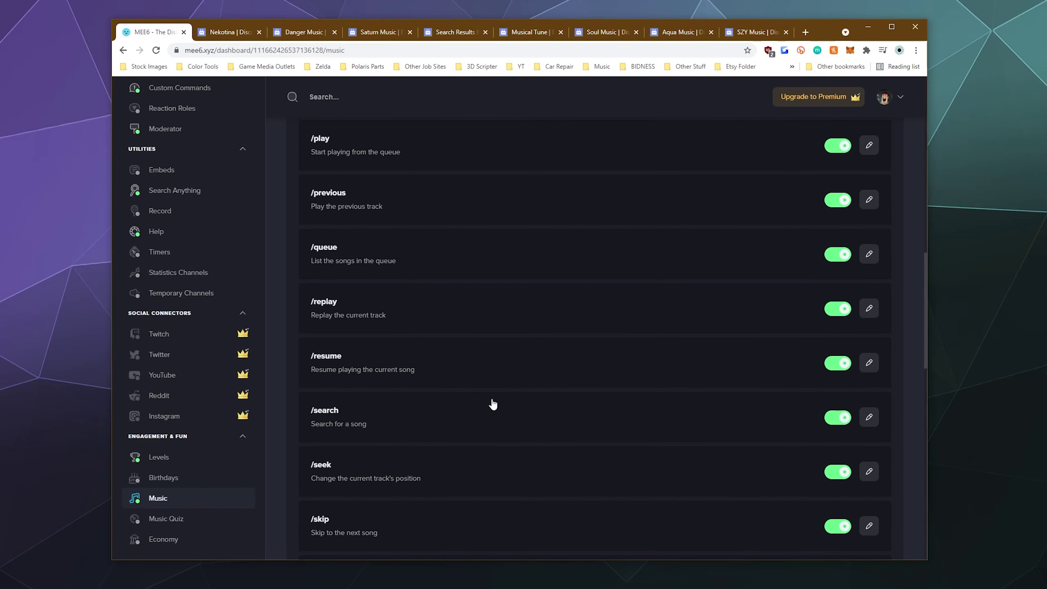
pyautogui.scroll(-4, 493, 404)
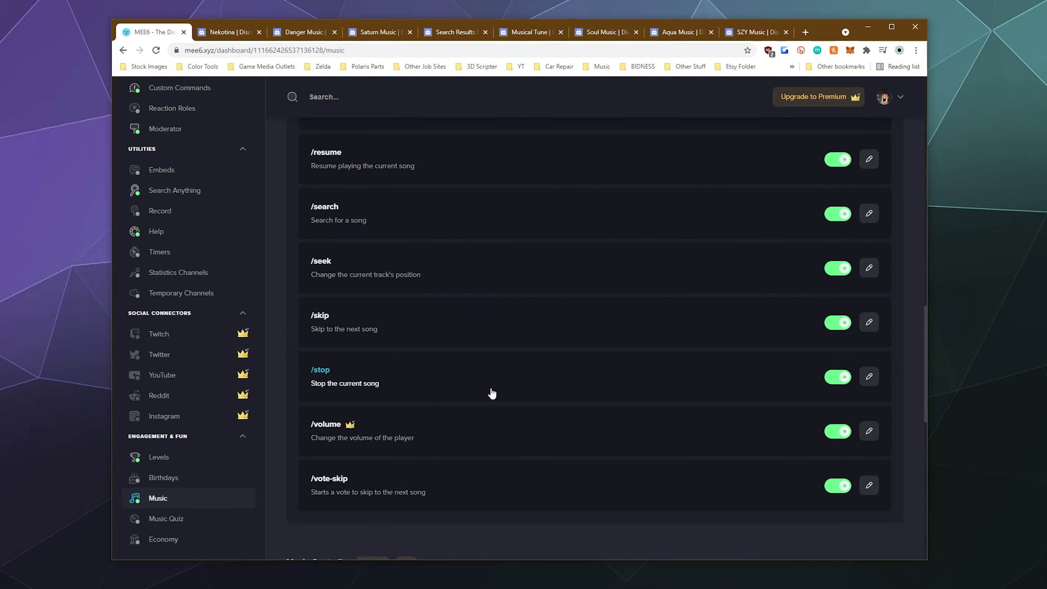
pyautogui.scroll(3, 490, 393)
pyautogui.scroll(-4, 490, 392)
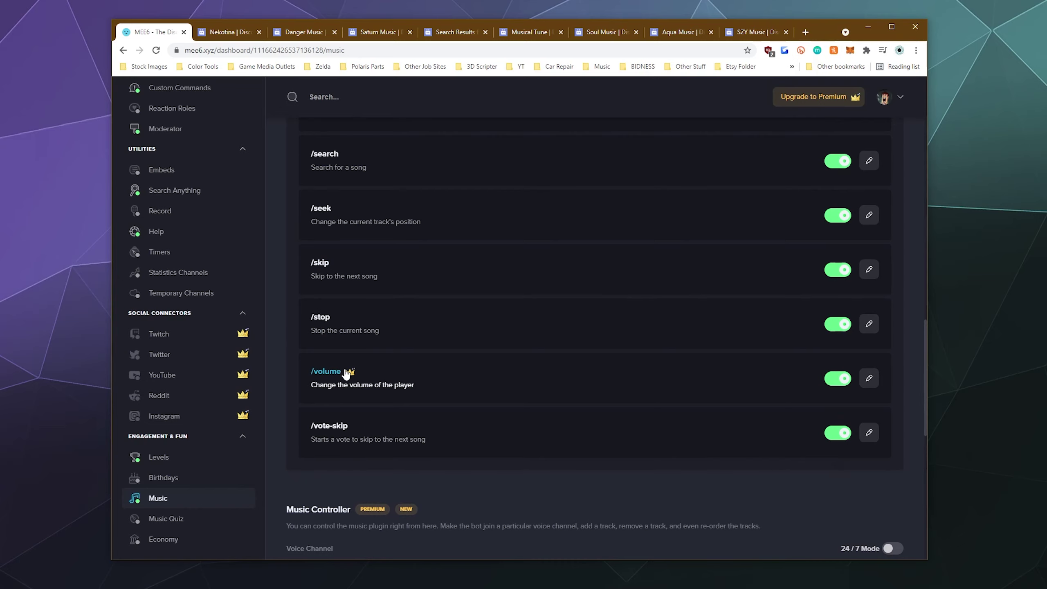
pyautogui.scroll(4, 436, 383)
pyautogui.scroll(-5, 442, 383)
pyautogui.scroll(-8, 442, 382)
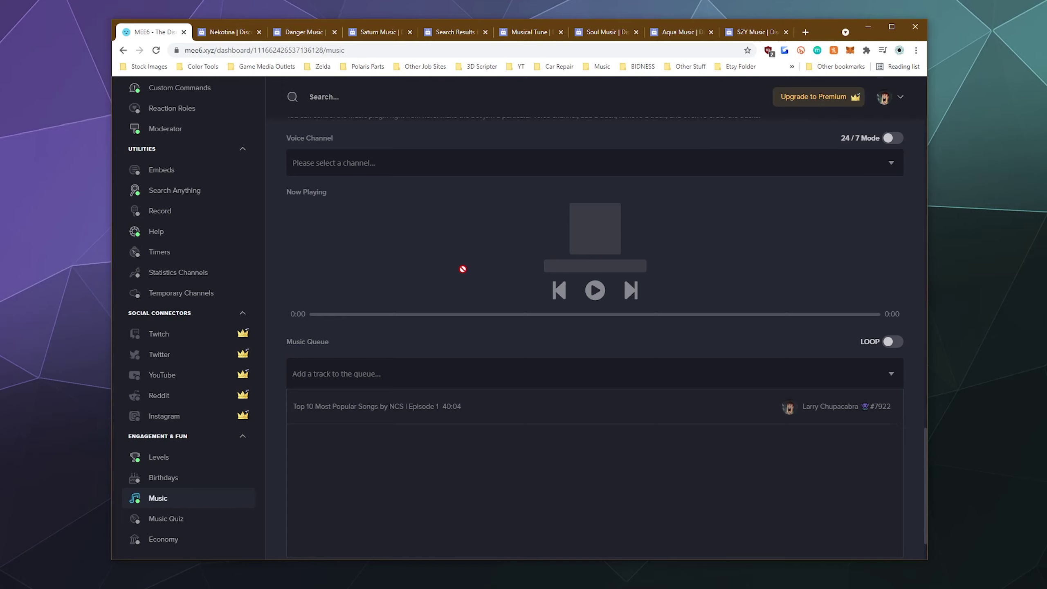
pyautogui.scroll(-1, 462, 269)
pyautogui.scroll(15, 462, 269)
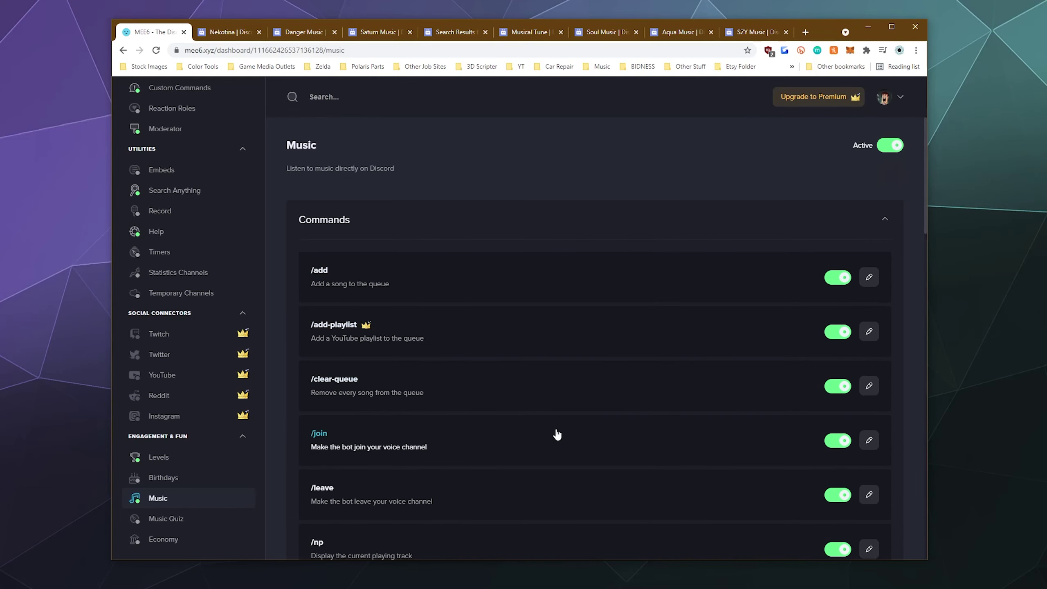
# Step: Switch to Discord, run MEE6's /search command for "NCS" in private-testing-channel, and add result 1 to the queue
pyautogui.hotkey('alt', 'Tab')
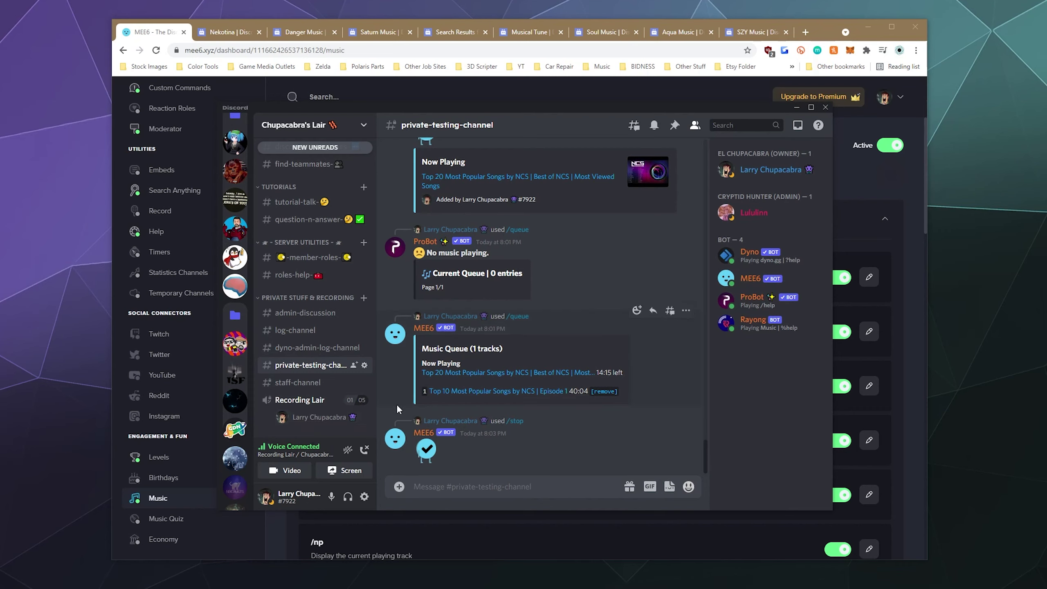
pyautogui.write('/search')
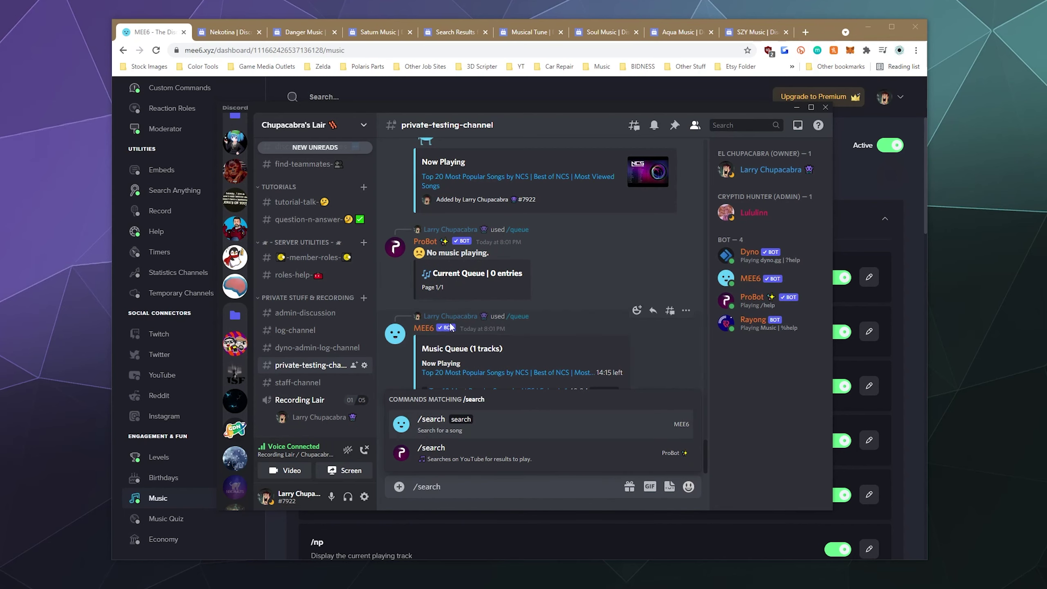
pyautogui.click(499, 431)
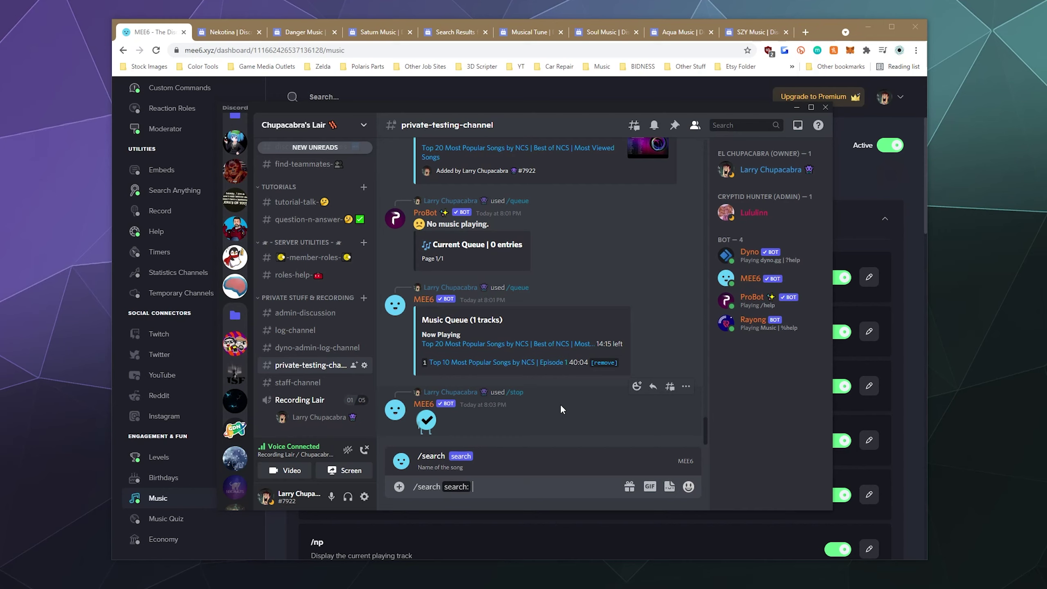
pyautogui.write('NCS')
pyautogui.press('Return')
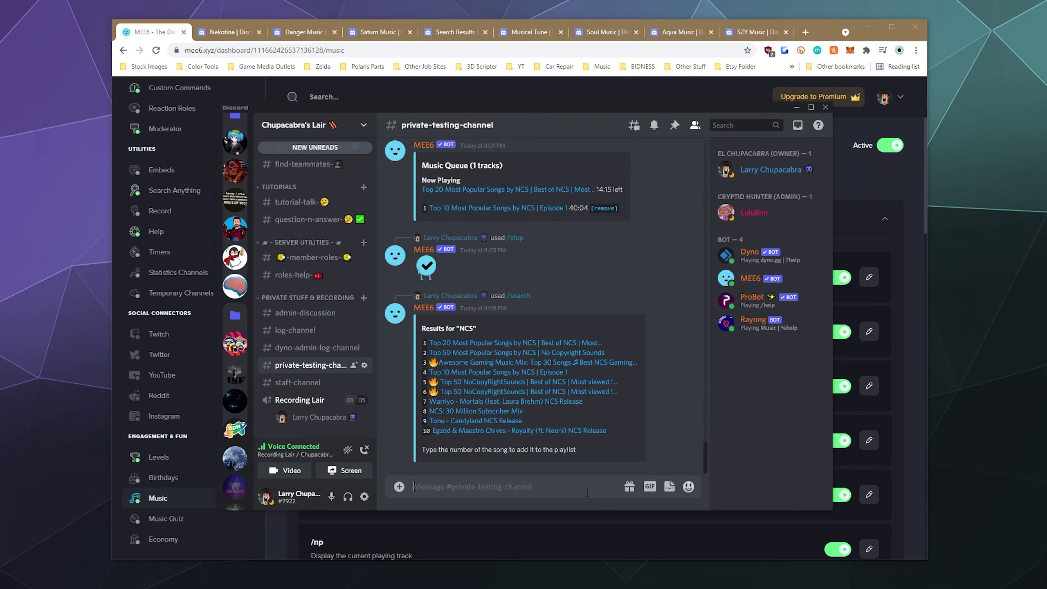
pyautogui.write('1')
pyautogui.press('Return')
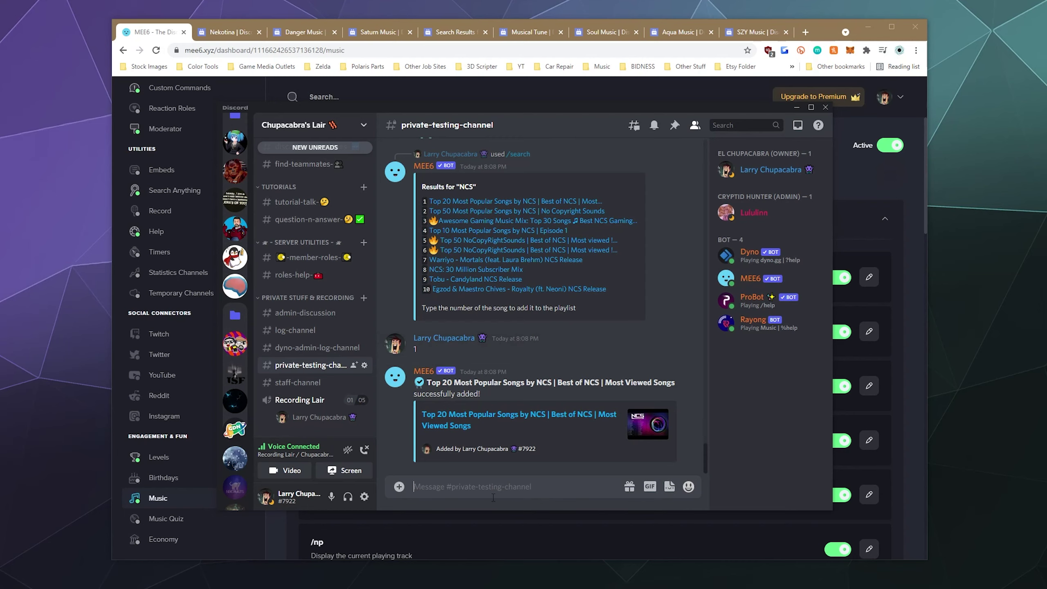
# Step: Run MEE6's /search for "NCS" again and add result 3, the Top 50 NoCopyRightSounds mix, to the queue
pyautogui.write('/')
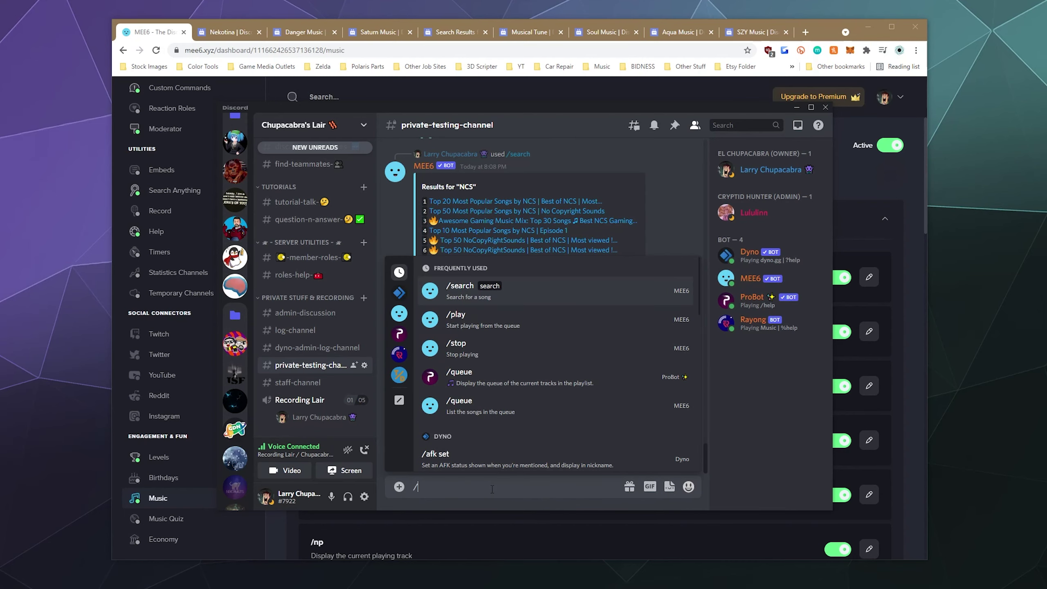
pyautogui.write('search')
pyautogui.press('Tab')
pyautogui.write('NS')
pyautogui.press('BackSpace')
pyautogui.write('CS')
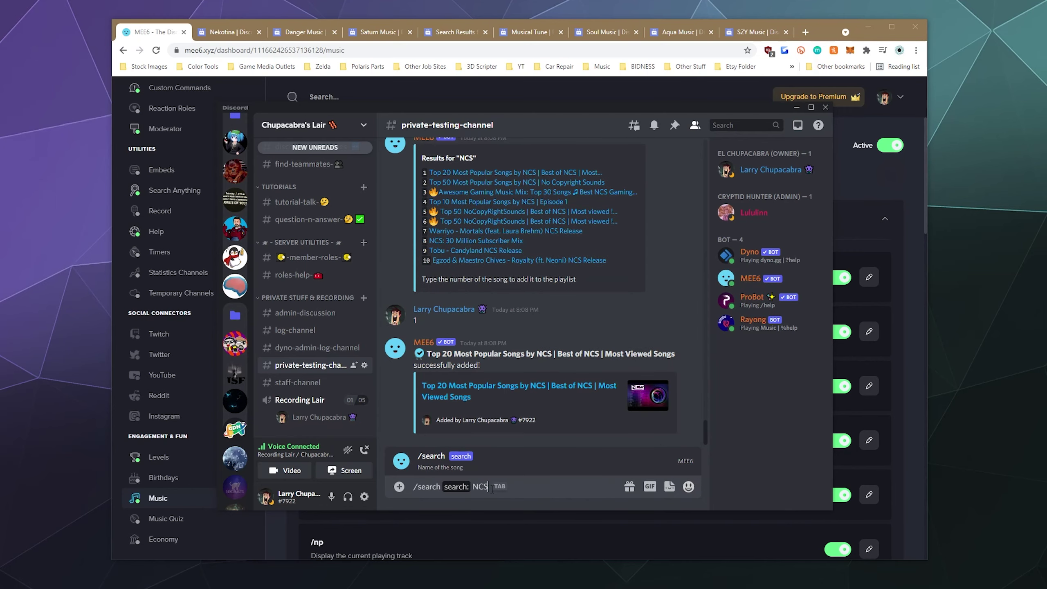
pyautogui.press('Return')
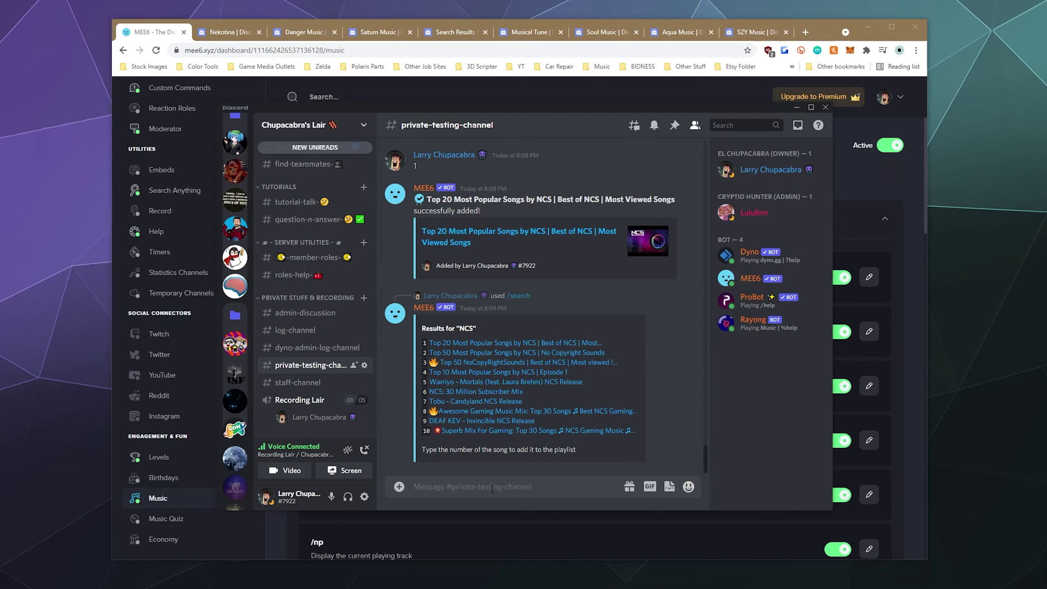
pyautogui.write('3')
pyautogui.press('Return')
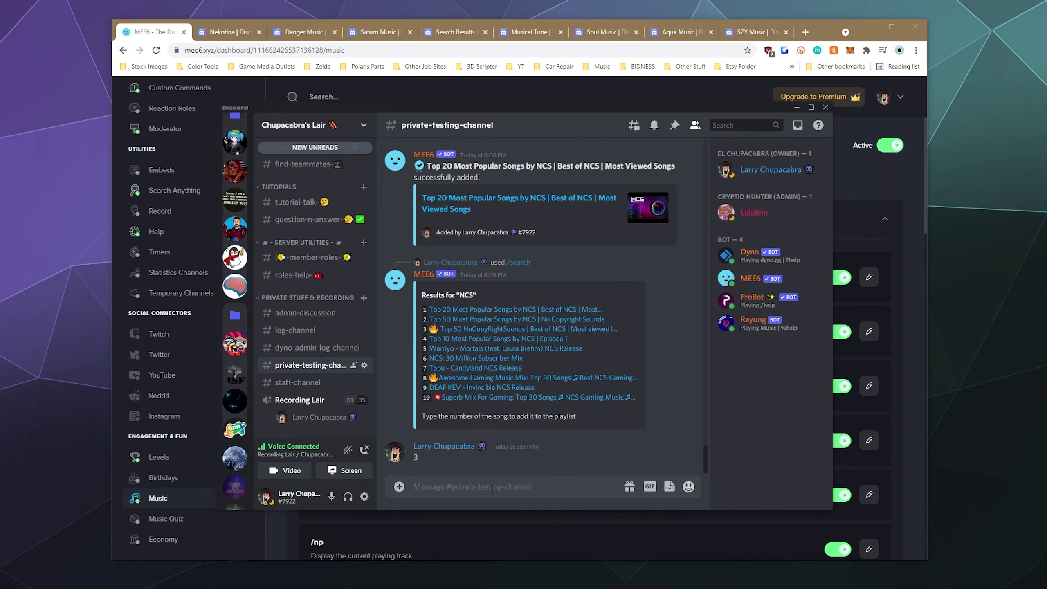
# Step: Search "NCS" once more with MEE6's /search and queue result 6, NCS: 30 Million Subscriber Mix
pyautogui.write('/search')
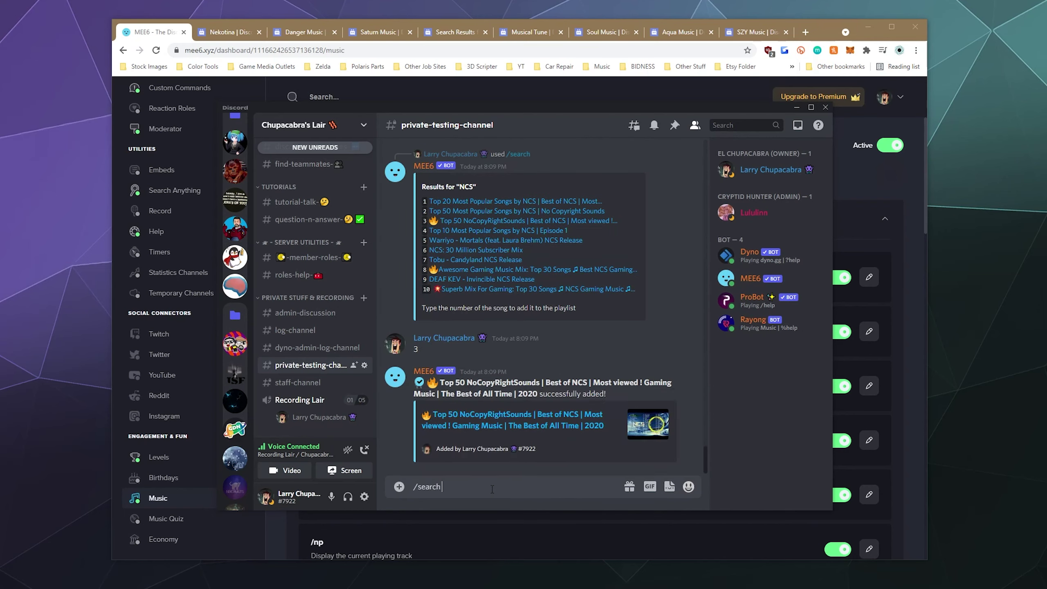
pyautogui.press('Tab')
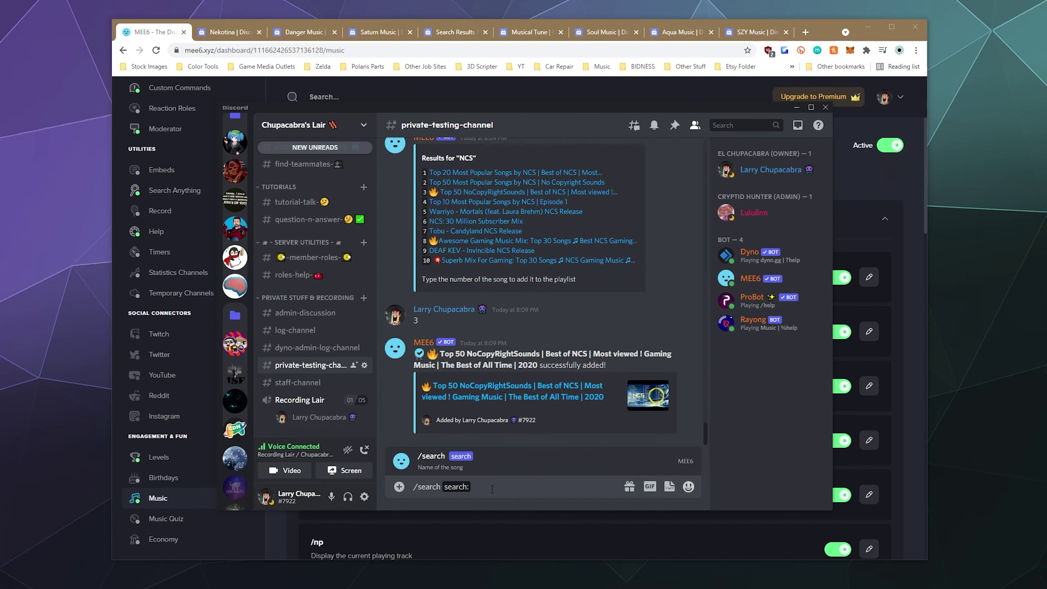
pyautogui.write('NCS')
pyautogui.press('Return')
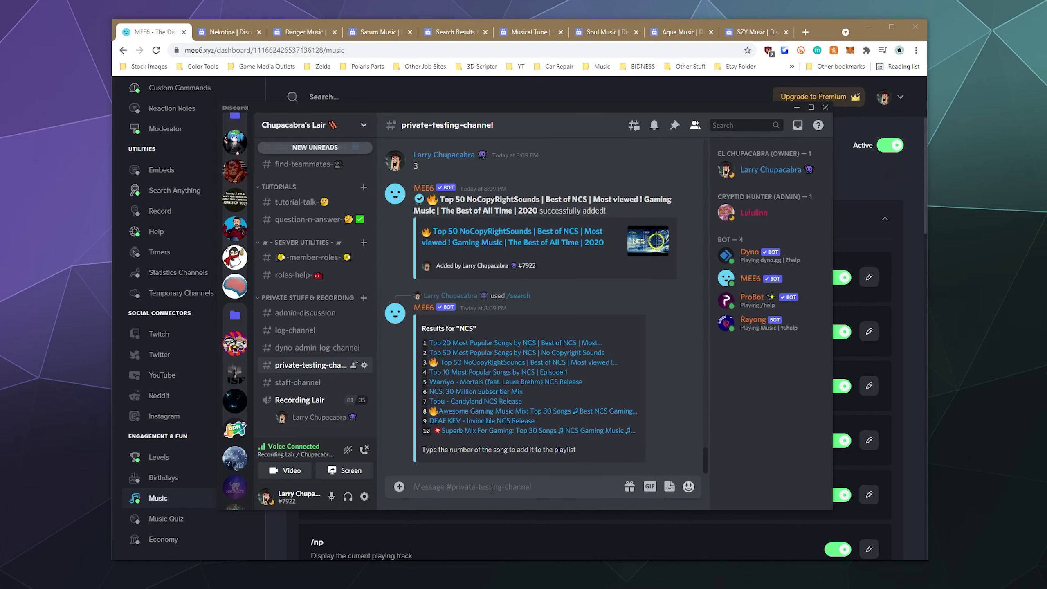
pyautogui.write('6')
pyautogui.press('Return')
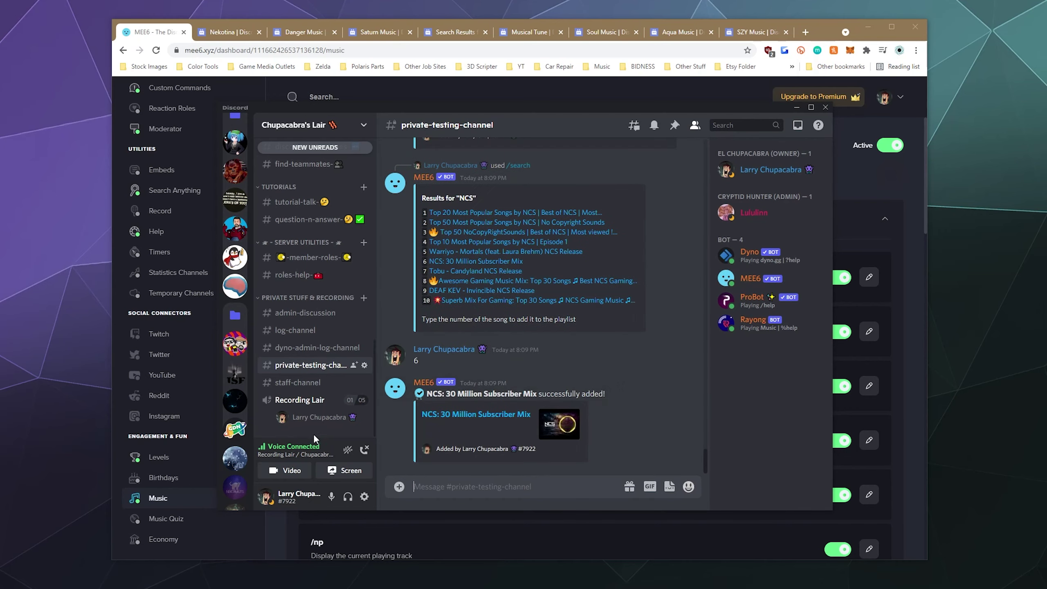
# Step: Start playing the queued songs in the voice channel with MEE6's /play command
pyautogui.write('/play')
pyautogui.press('Return')
pyautogui.press('Return')
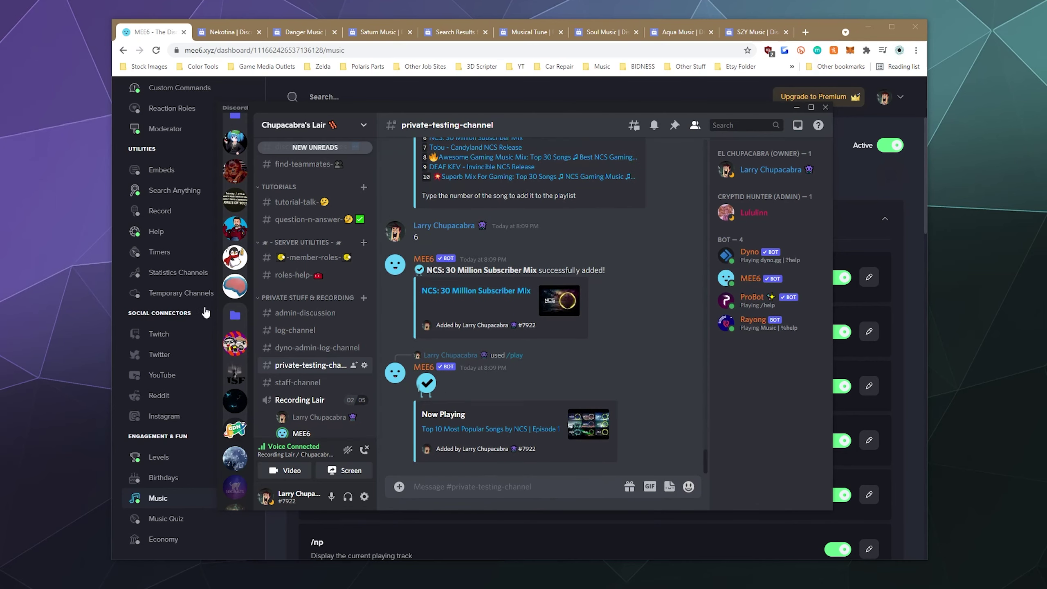
# Step: List the songs waiting in the playlist by running MEE6's /queue command in private-testing-channel, rather than ProBot's
pyautogui.scroll(-1, 352, 408)
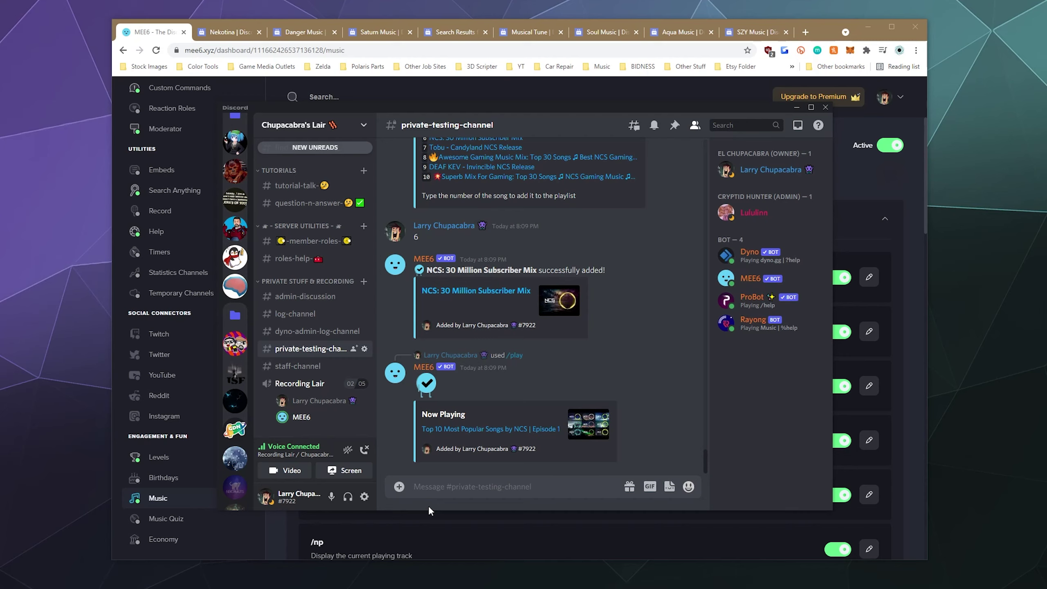
pyautogui.click(431, 496)
pyautogui.write('/queue')
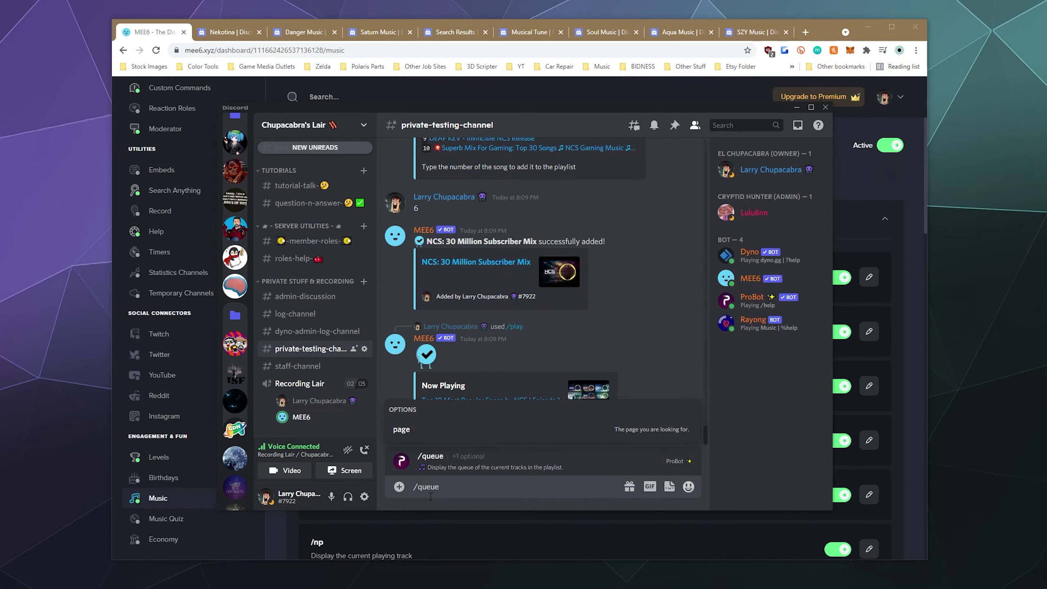
pyautogui.press('BackSpace')
pyautogui.press('BackSpace')
pyautogui.press('BackSpace')
pyautogui.press('BackSpace')
pyautogui.press('BackSpace')
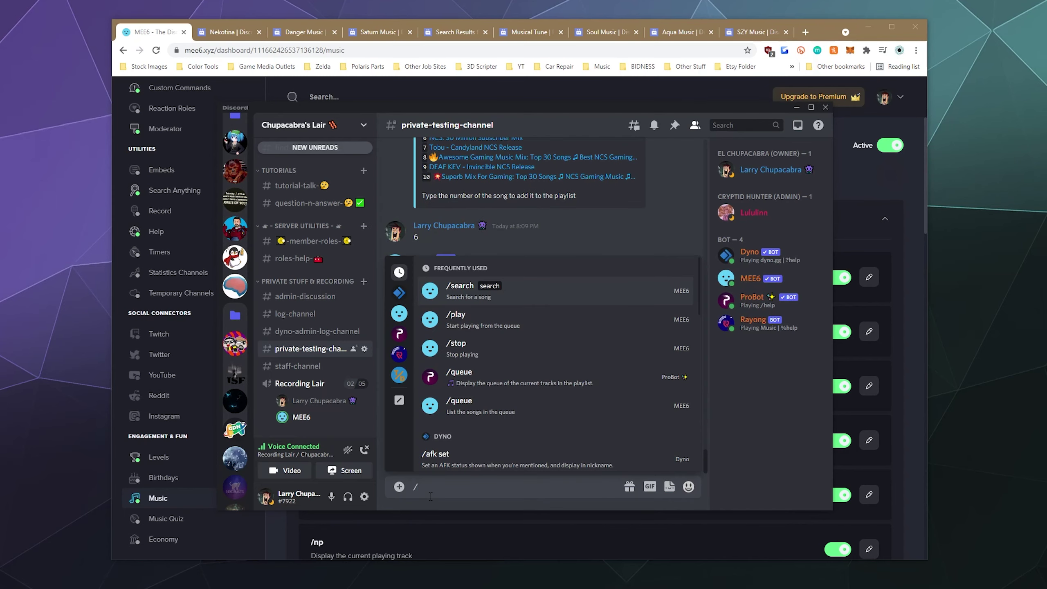
pyautogui.write('queue')
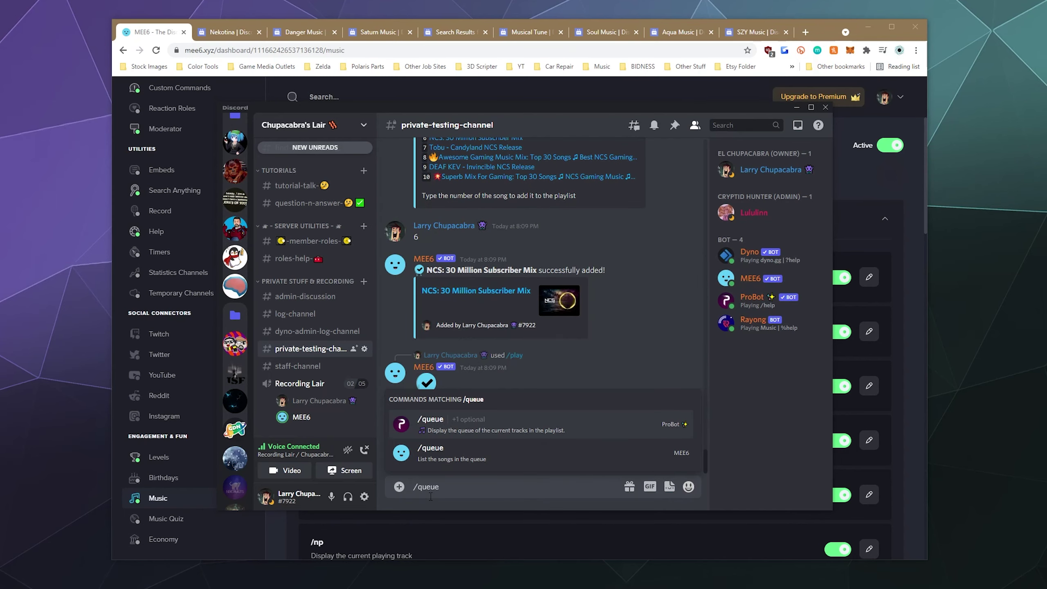
pyautogui.click(480, 449)
pyautogui.press('Return')
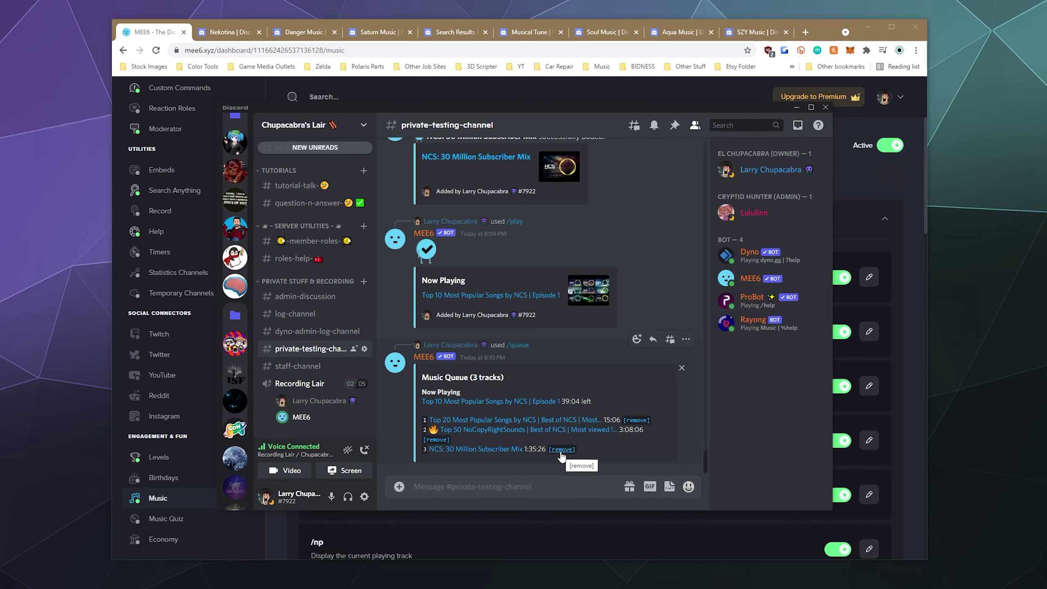
# Step: Switch to the MEE6 dashboard in the browser and examine the Music Controller's voice channel, player and music queue
pyautogui.click(559, 521)
pyautogui.scroll(-1, 551, 360)
pyautogui.scroll(-20, 552, 360)
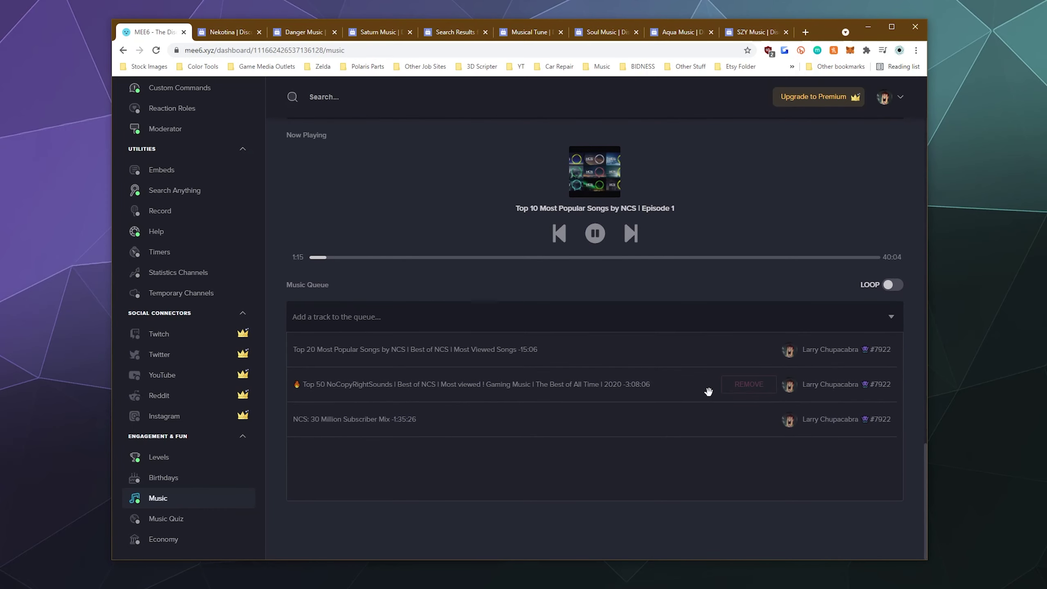
pyautogui.moveTo(741, 406)
pyautogui.moveTo(718, 374)
pyautogui.scroll(8, 684, 373)
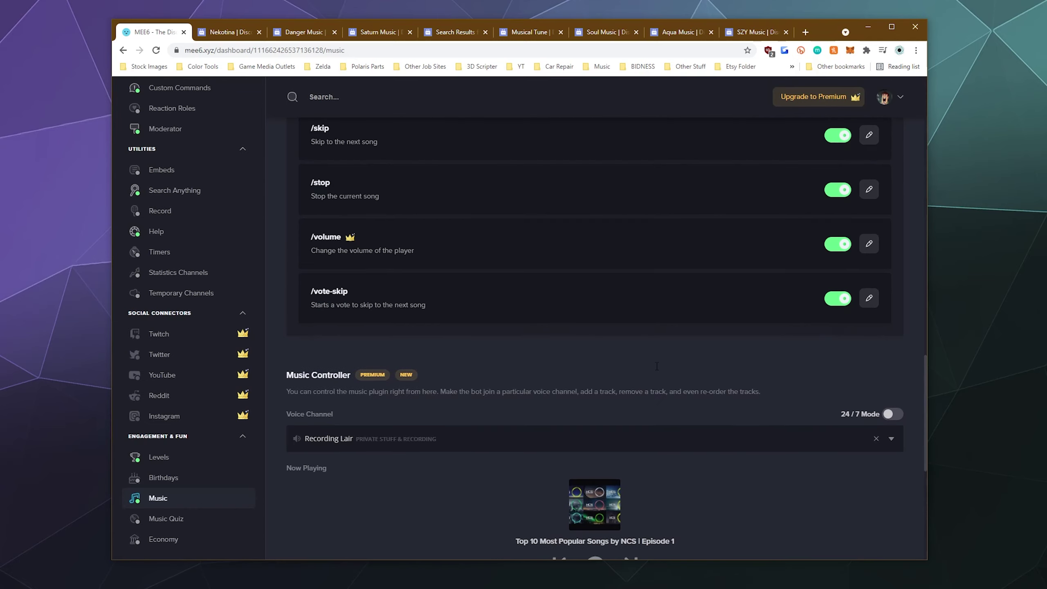
pyautogui.scroll(-5, 652, 363)
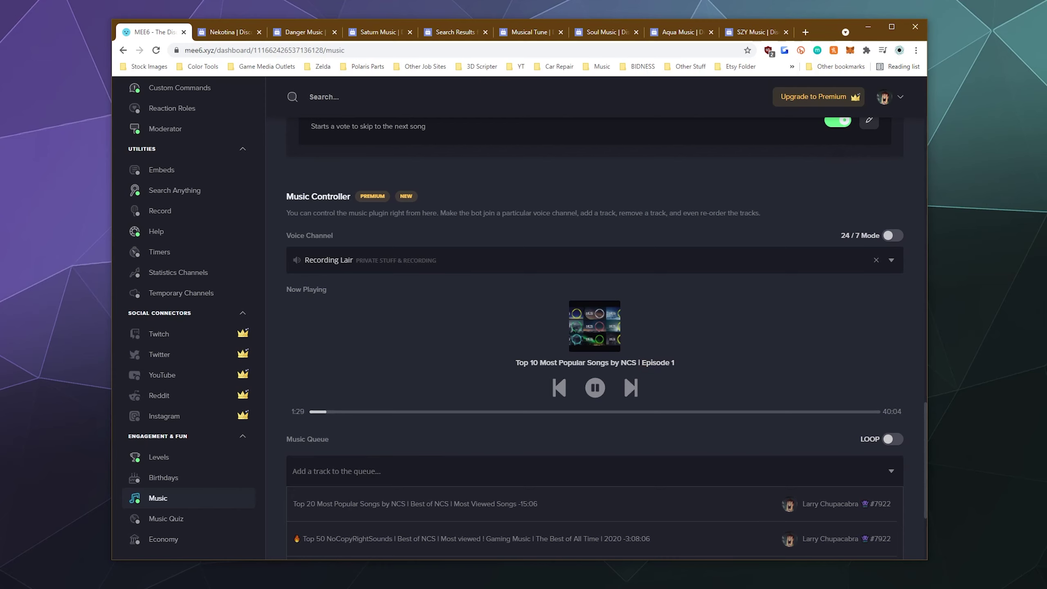
# Step: Dismiss the Premium upgrade offer on the MEE6 dashboard and review the list of music commands
pyautogui.hotkey('alt', 'Tab')
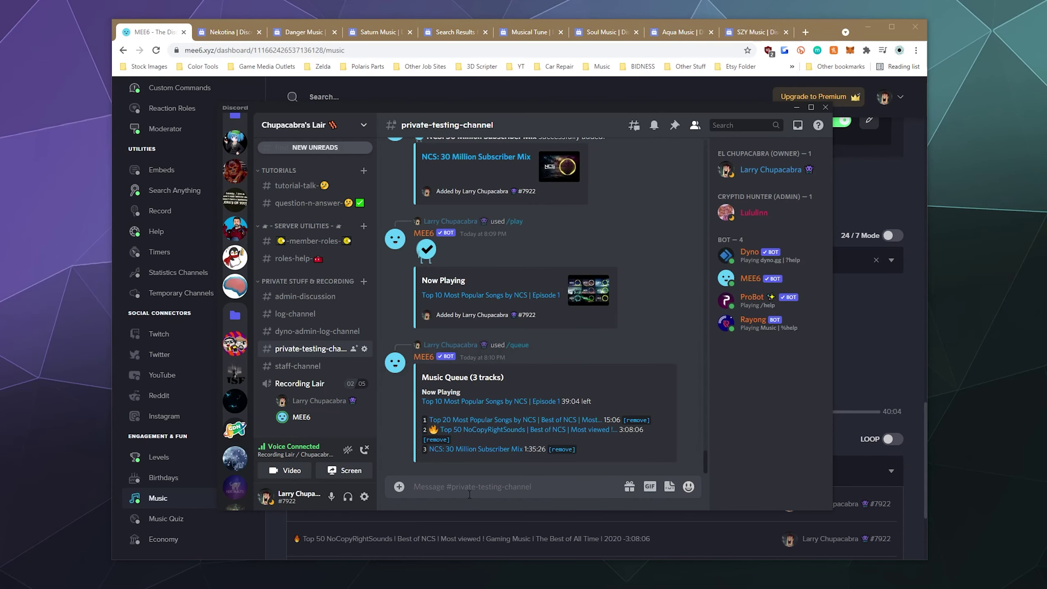
pyautogui.click(863, 368)
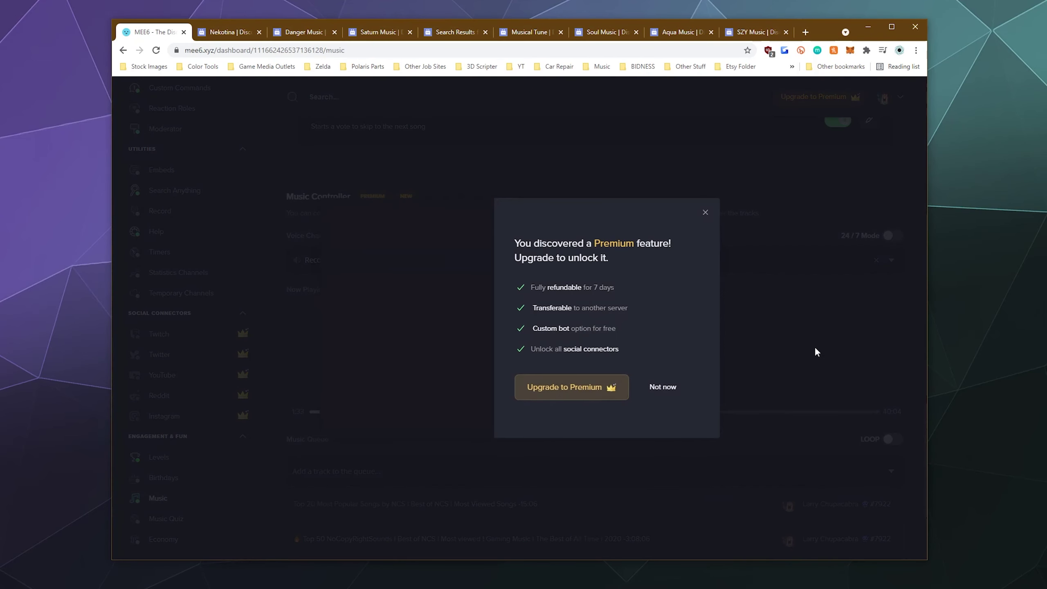
pyautogui.click(704, 212)
pyautogui.scroll(8, 703, 237)
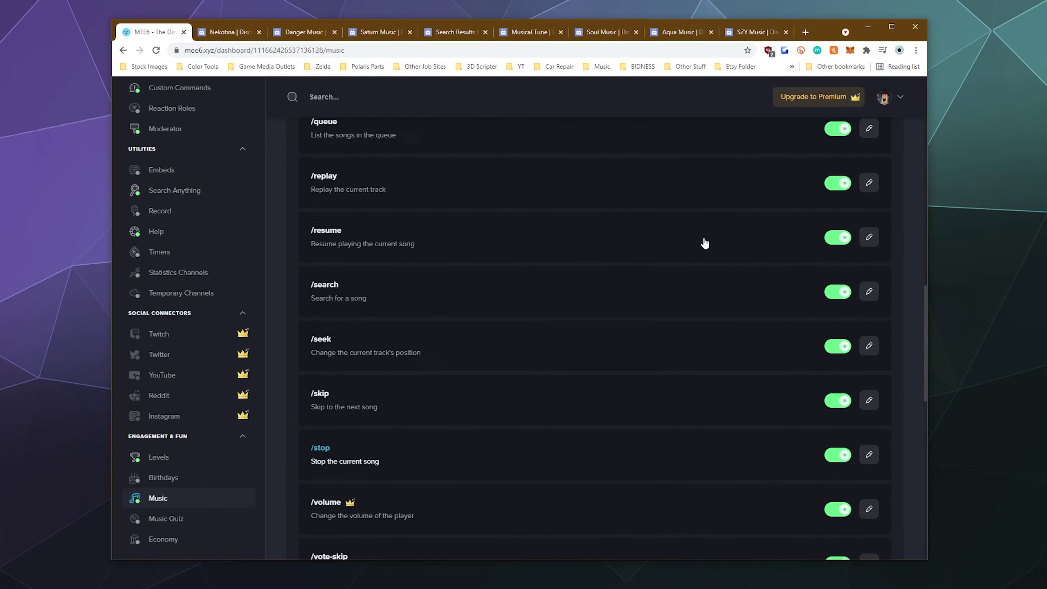
pyautogui.scroll(4, 704, 247)
pyautogui.scroll(-5, 429, 299)
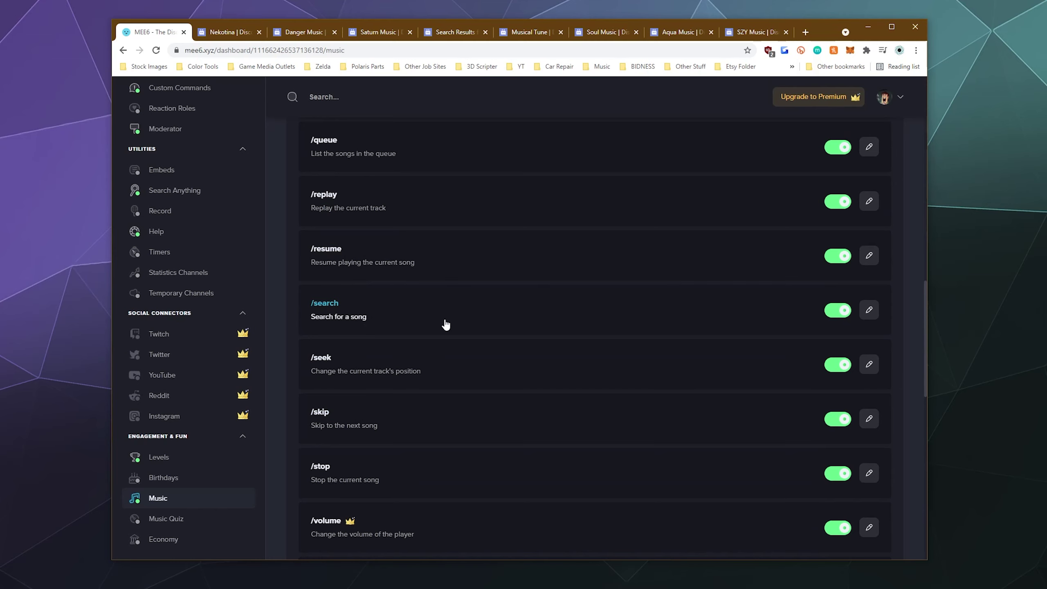
pyautogui.scroll(10, 437, 328)
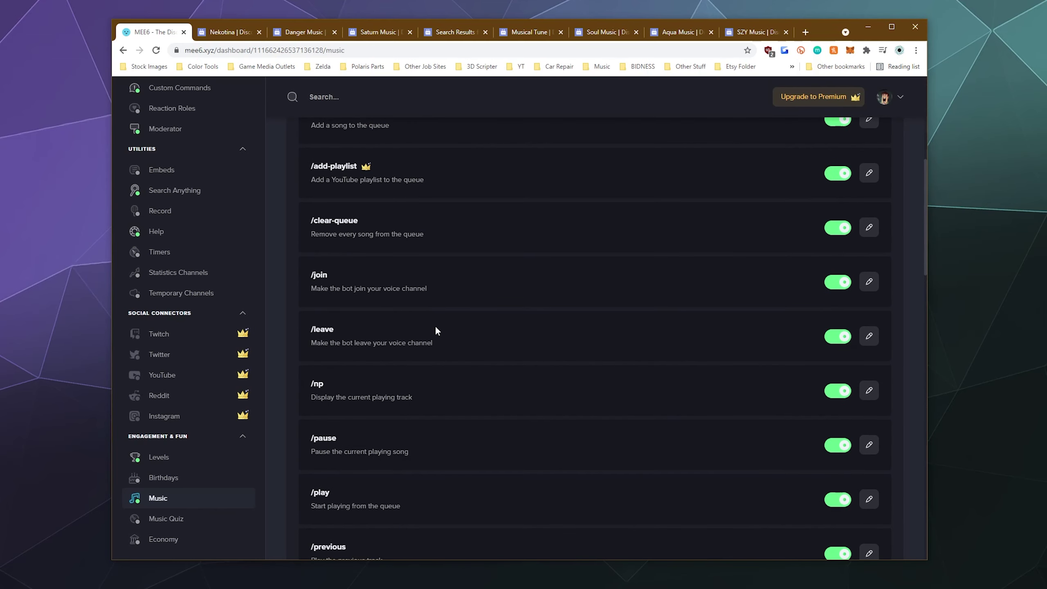
# Step: Switch to Discord and pause the current track with MEE6's /pause command
pyautogui.hotkey('alt', 'Tab')
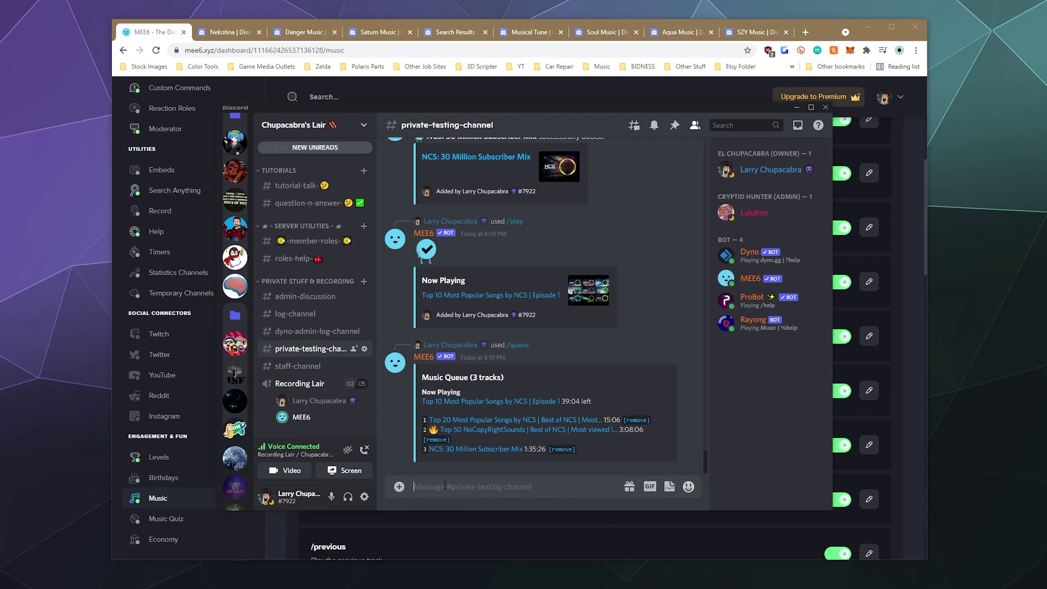
pyautogui.write('/pause')
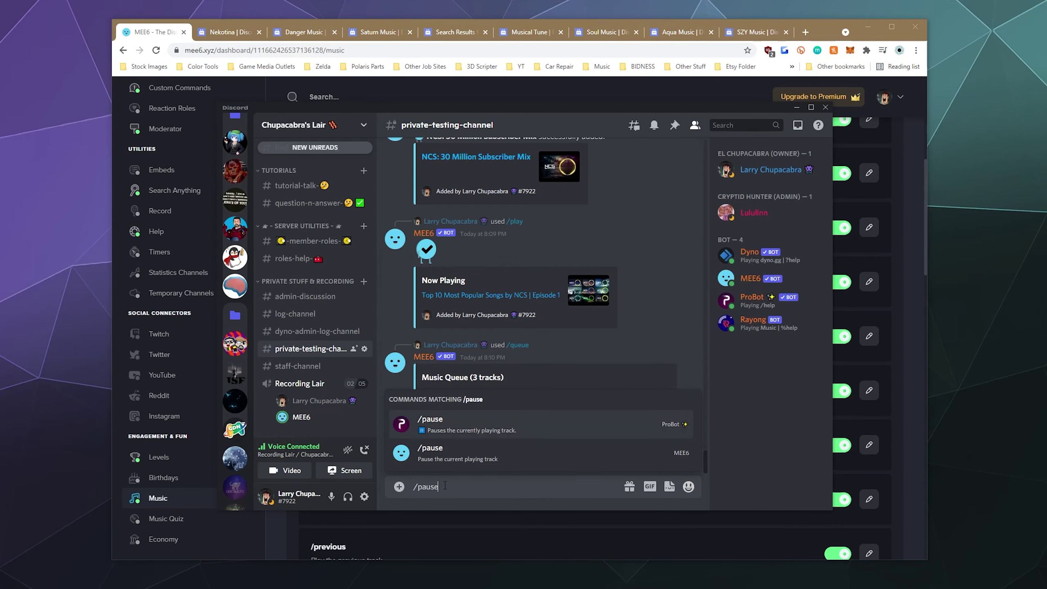
pyautogui.press('Down')
pyautogui.press('Return')
pyautogui.press('Return')
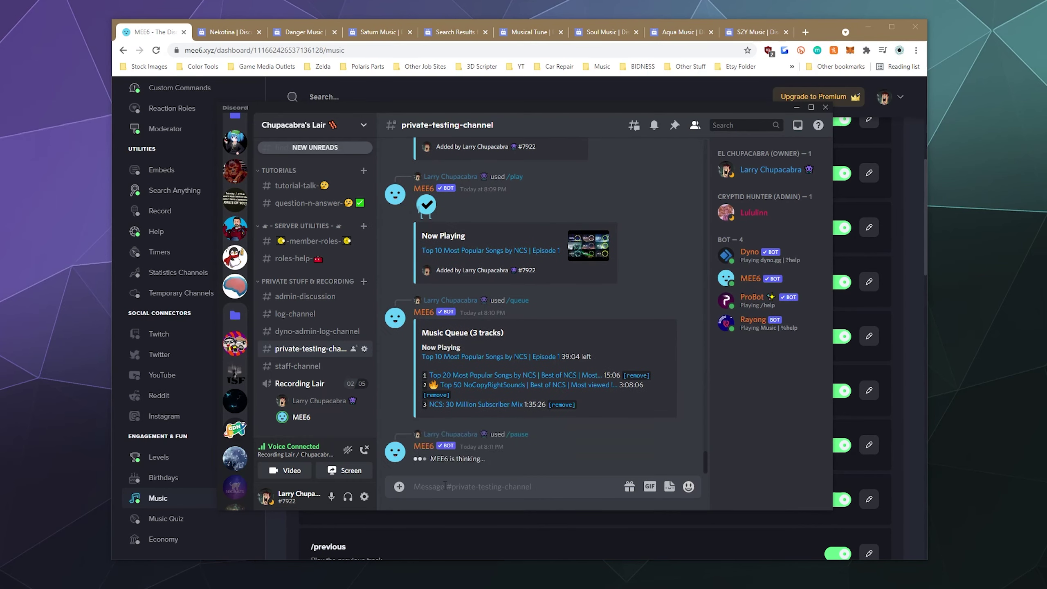
# Step: Continue playback of the paused track with MEE6's /resume command
pyautogui.write('/resu')
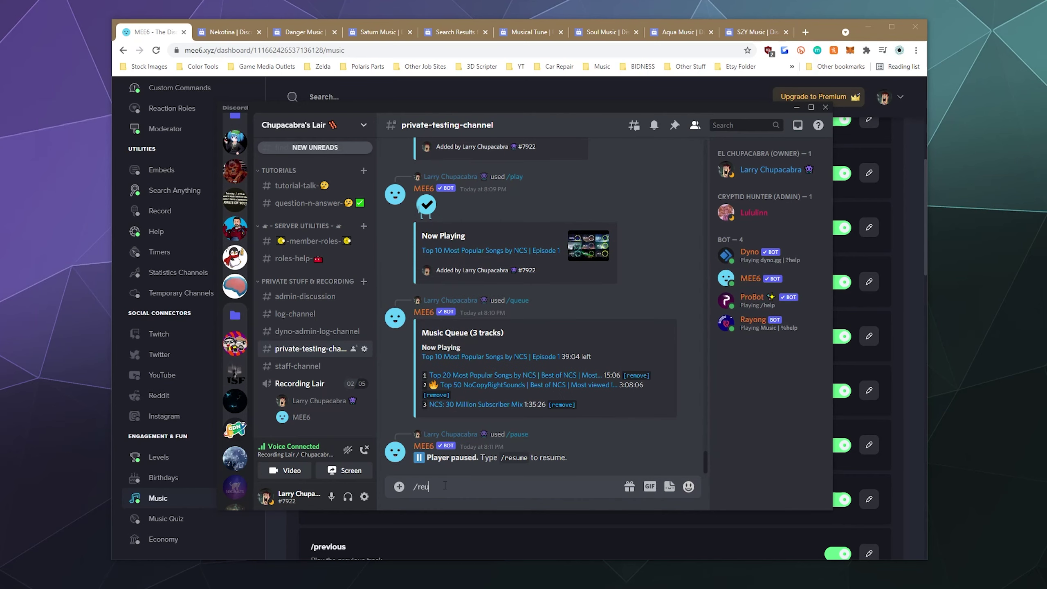
pyautogui.press('Down')
pyautogui.press('Return')
pyautogui.press('Return')
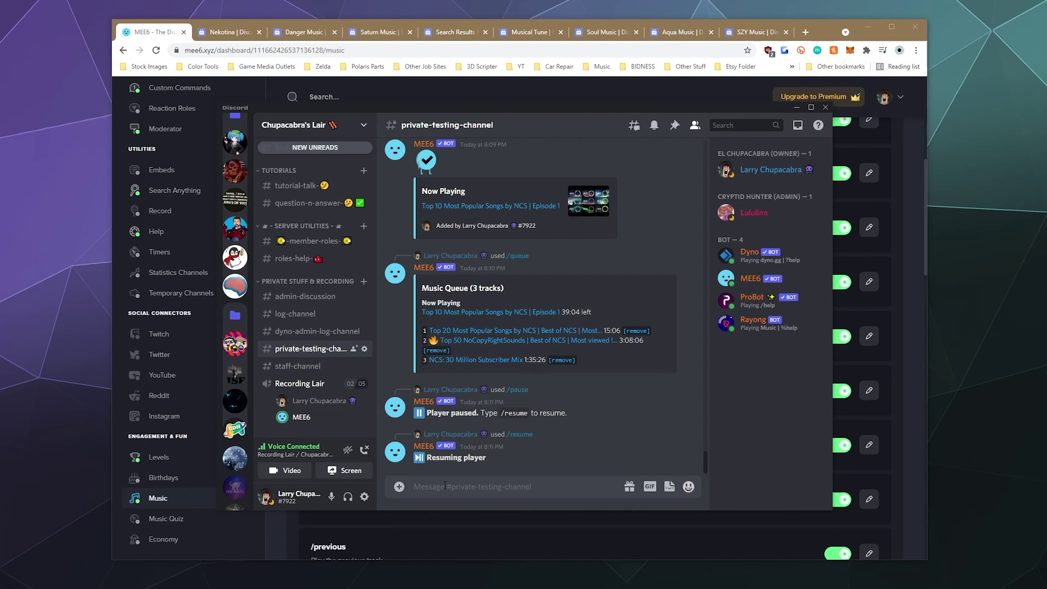
# Step: Stop the music with MEE6's /stop command
pyautogui.write('/stopo')
pyautogui.press('BackSpace')
pyautogui.press('Return')
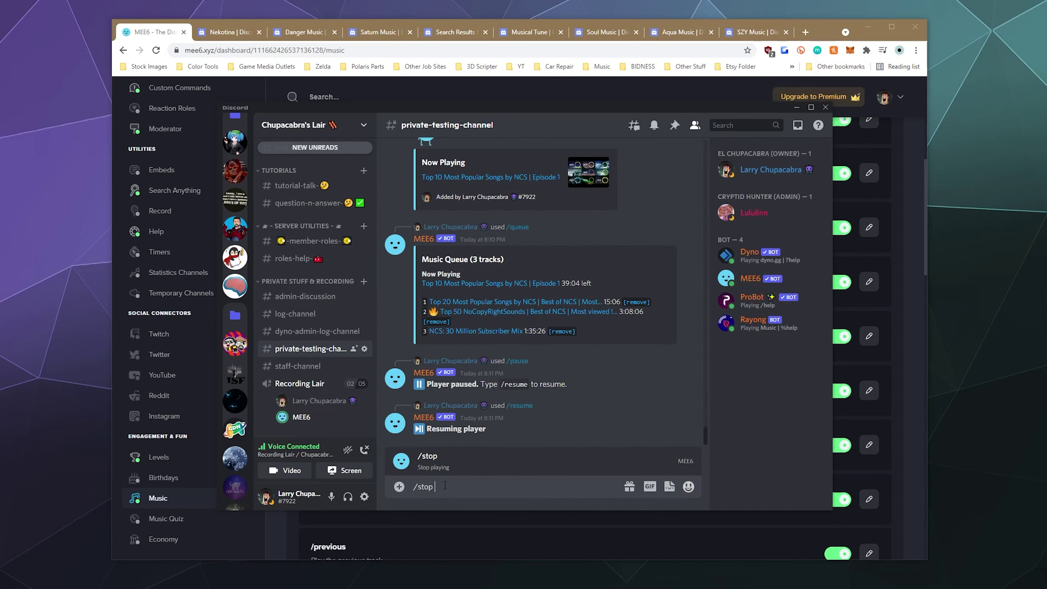
pyautogui.press('Return')
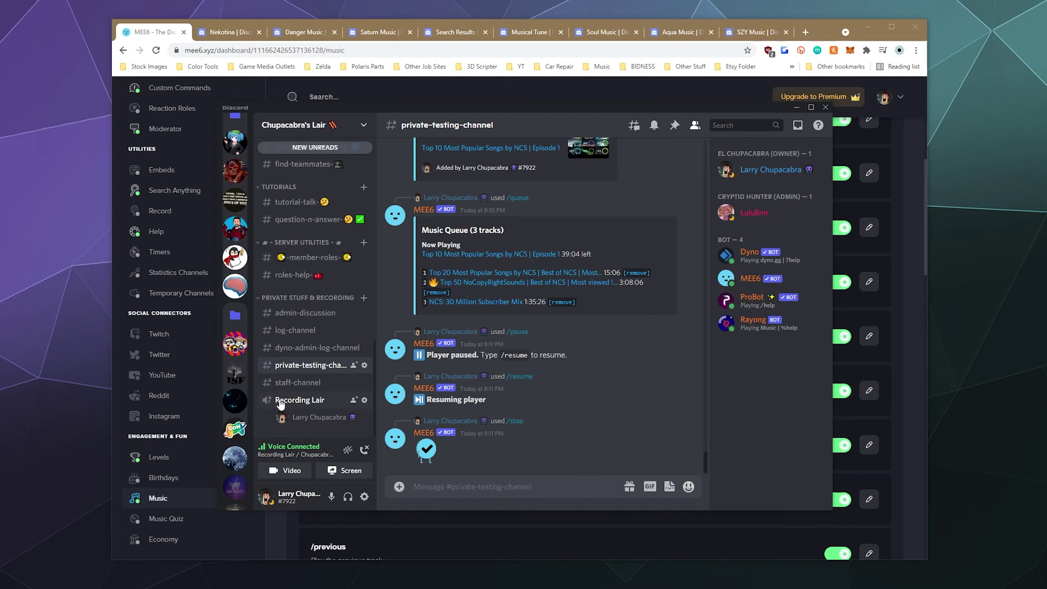
# Step: Return to the MEE6 dashboard in the browser and look through its list of plugins
pyautogui.scroll(5, 153, 336)
pyautogui.scroll(-2, 155, 339)
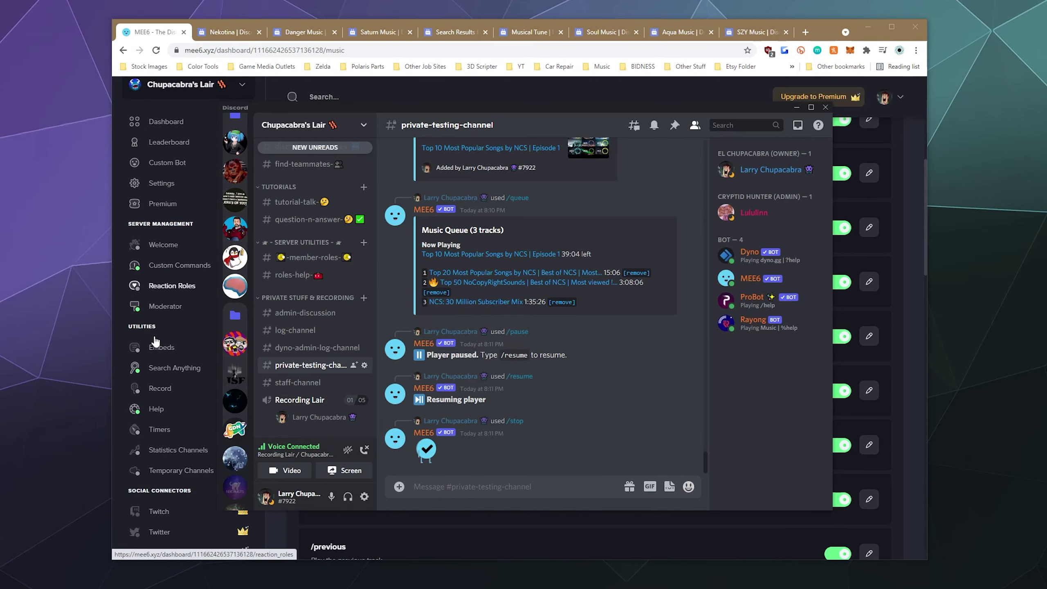
pyautogui.scroll(-4, 155, 340)
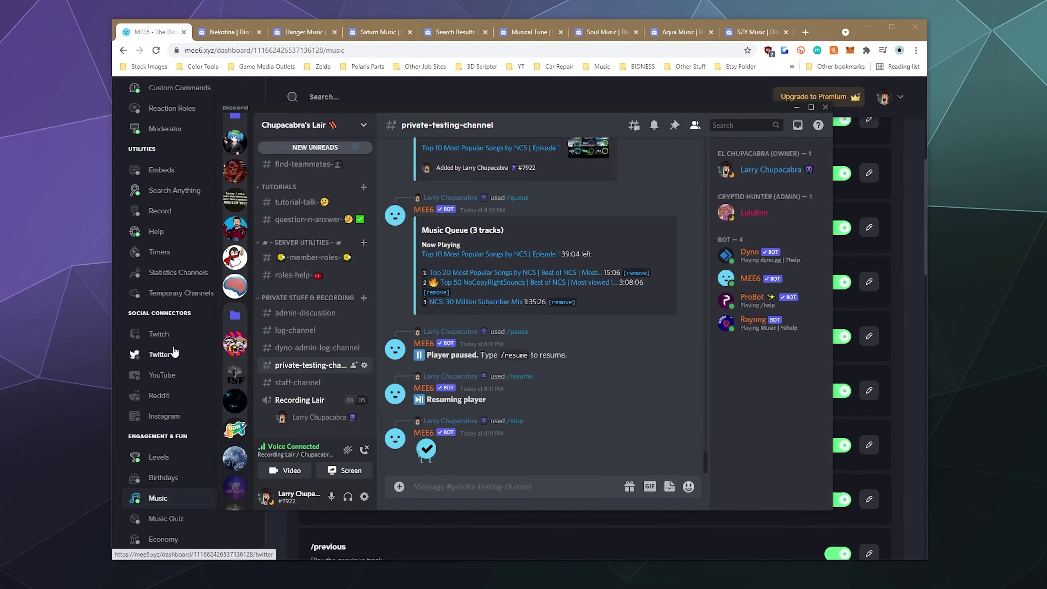
pyautogui.click(283, 532)
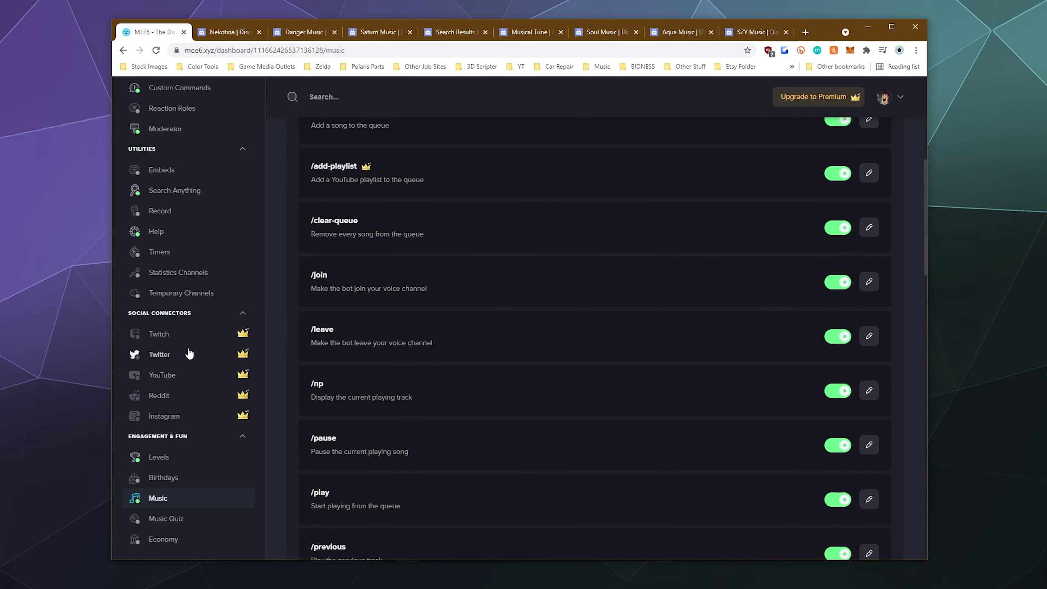
pyautogui.scroll(5, 187, 355)
pyautogui.scroll(-5, 201, 264)
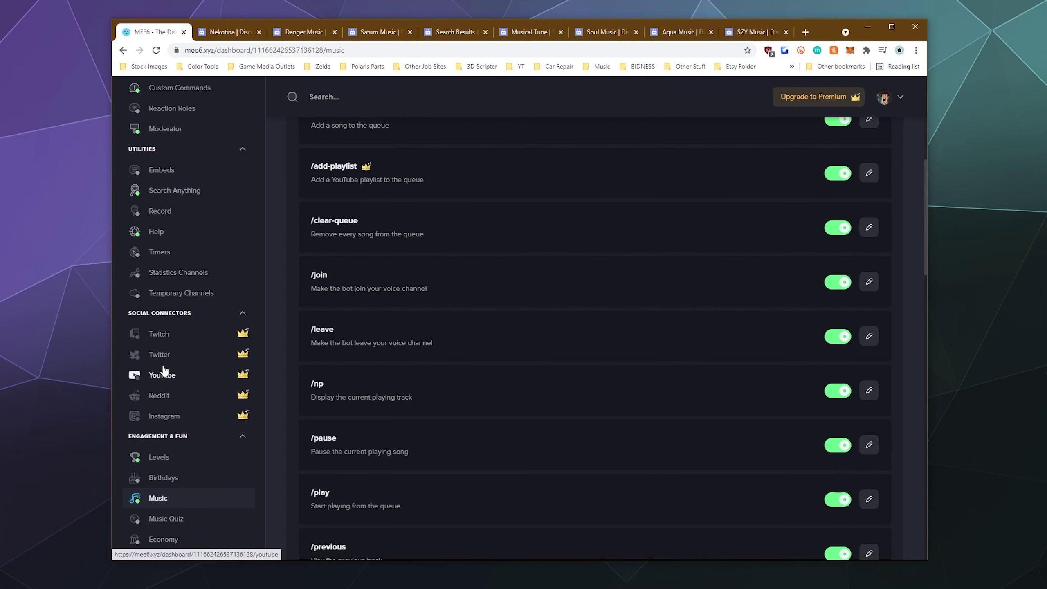